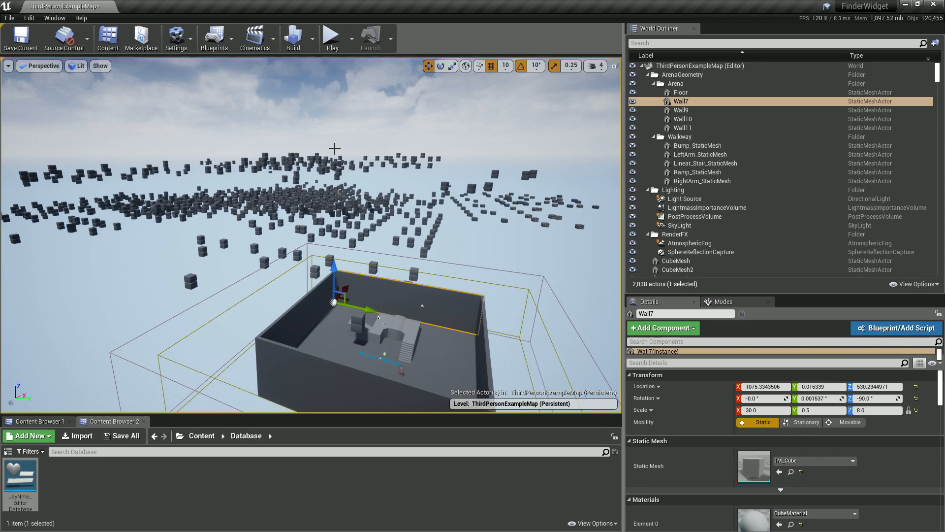
- Run the JayNme_EditorDatabaseFinder editor utility widget and dock it beside the World Outliner
right_click(5, 475)
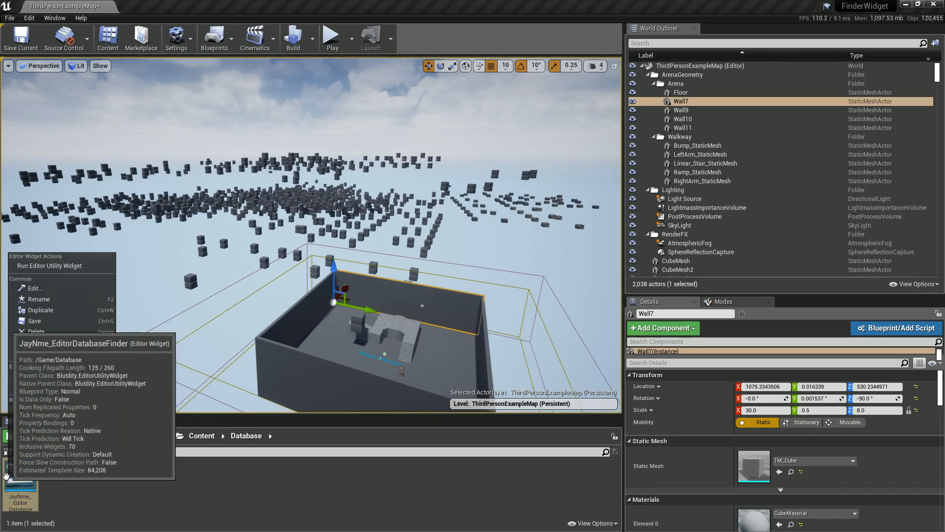
click(49, 266)
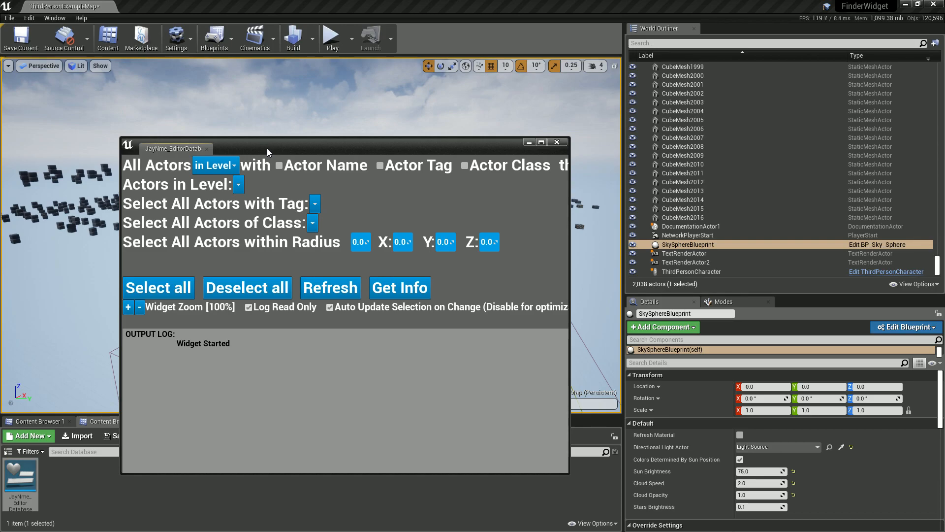
drag(270, 147, 379, 139)
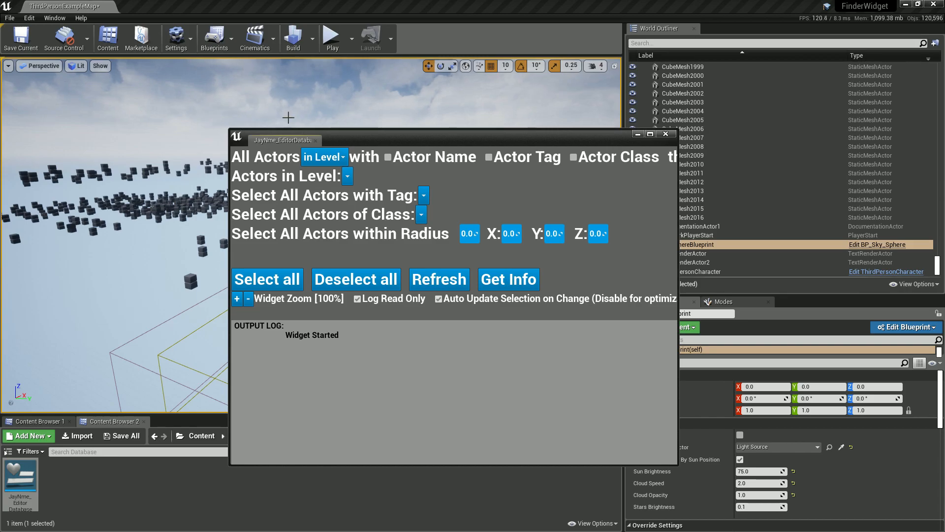
drag(283, 141, 708, 46)
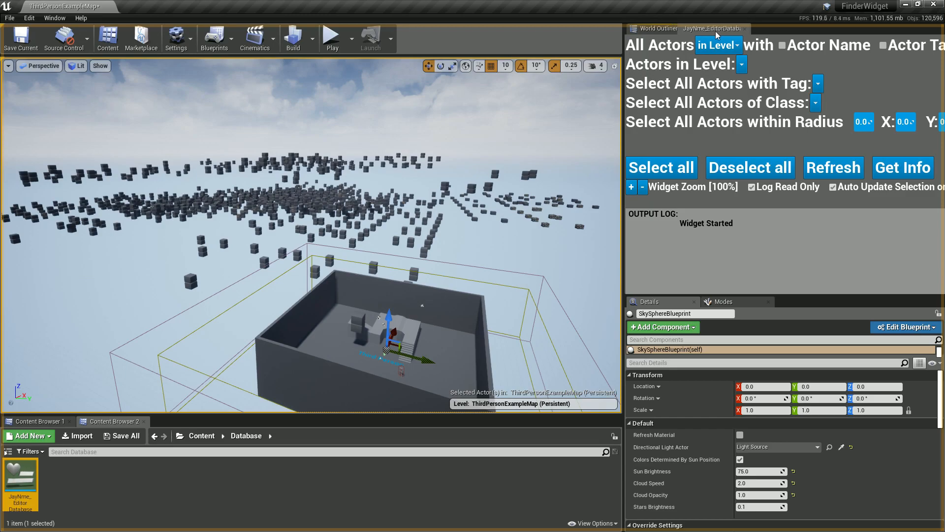
- Reduce the finder widget's zoom to 55%
click(643, 191)
click(643, 179)
click(643, 175)
click(643, 163)
click(644, 157)
click(644, 150)
click(641, 143)
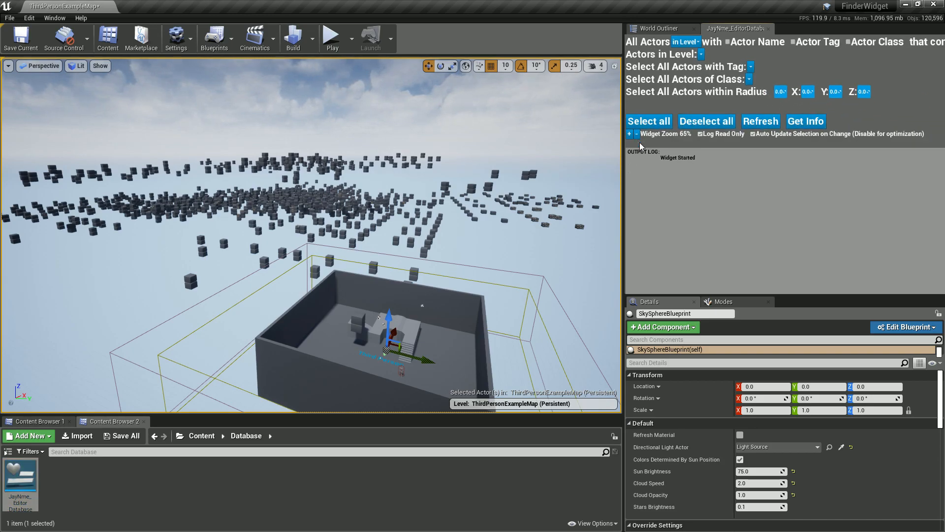
click(637, 134)
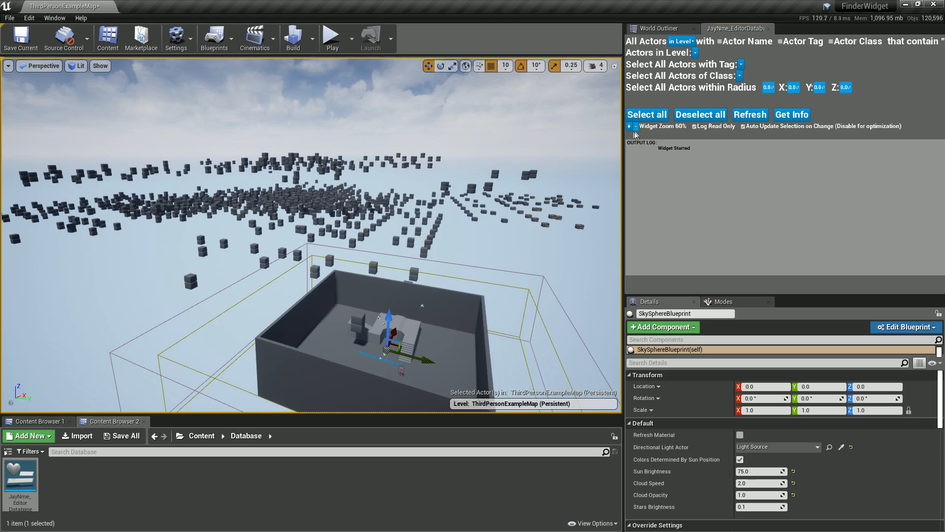
click(636, 127)
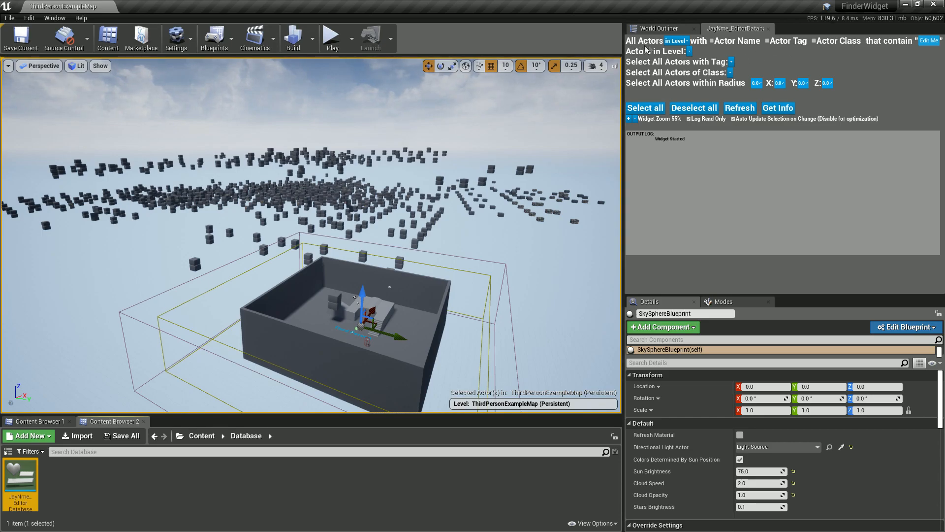
- Try out the Actor Name, Actor Tag and Actor Class filters with the actor scope kept at in Level
click(677, 42)
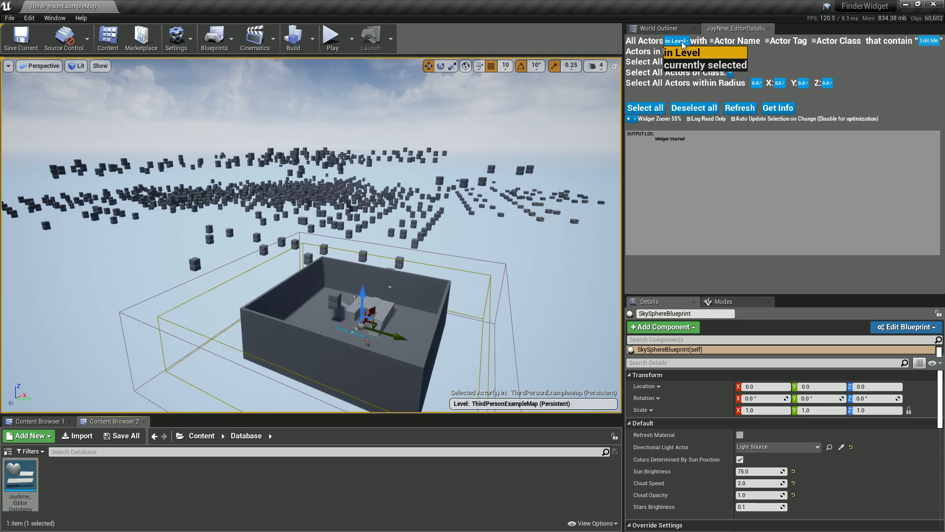
click(682, 45)
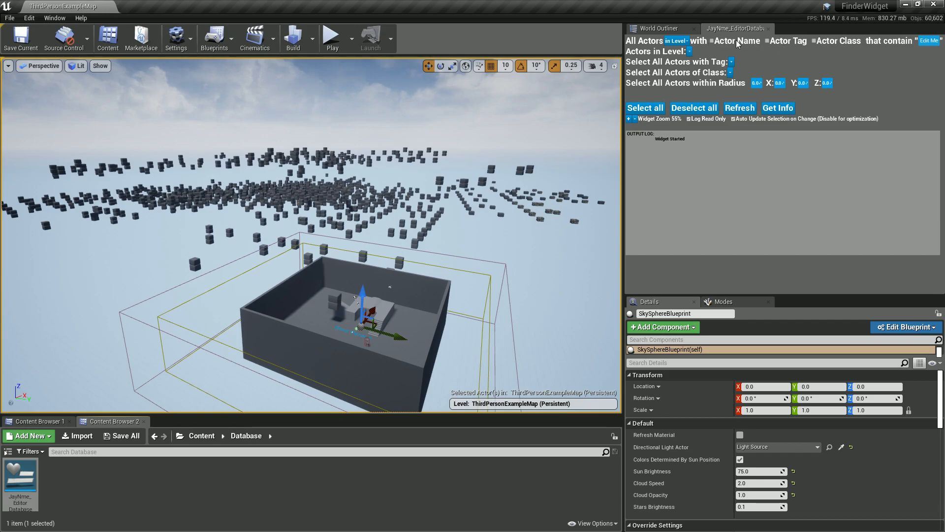
click(712, 41)
click(767, 41)
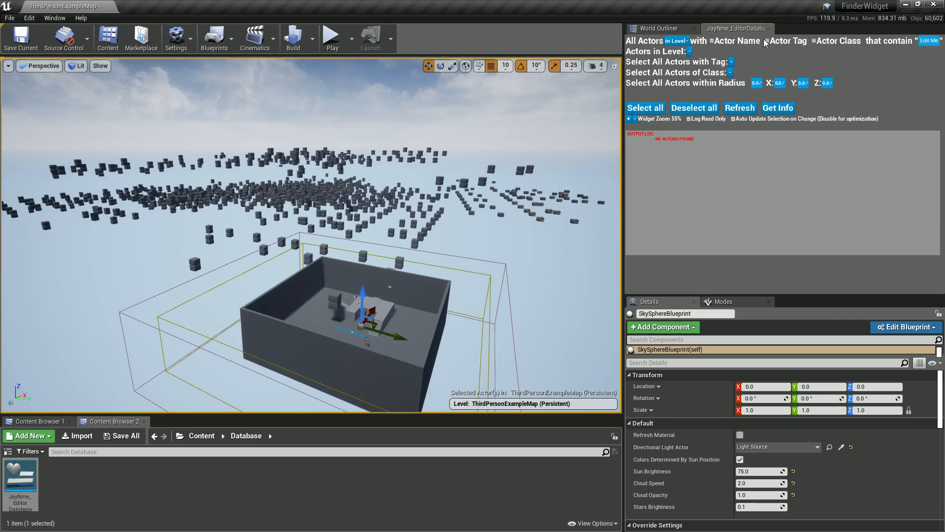
click(813, 42)
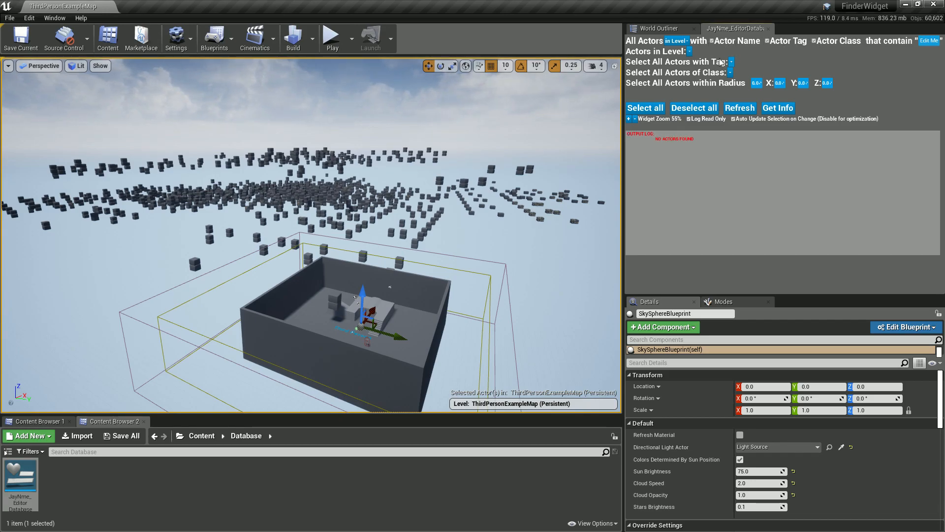
click(767, 41)
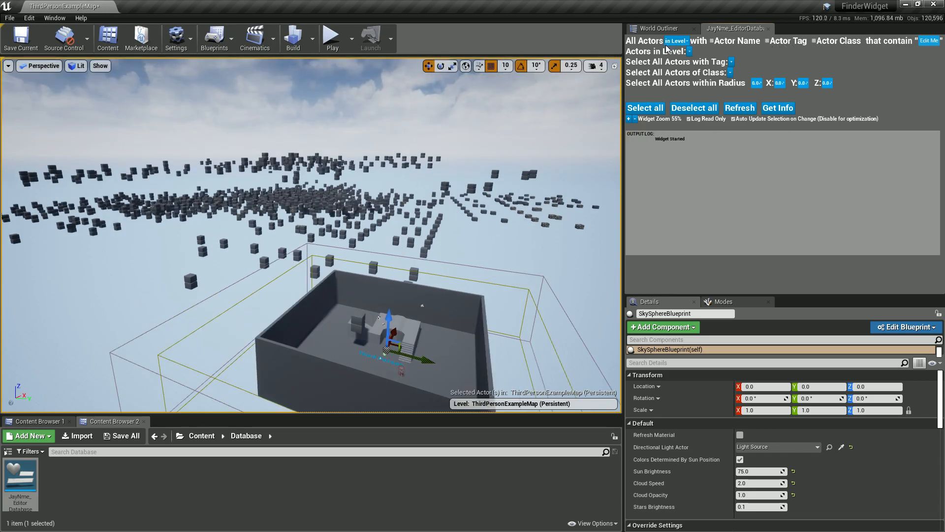
- Enable the Actor Name filter and search the level for actors containing "Cube"
click(713, 41)
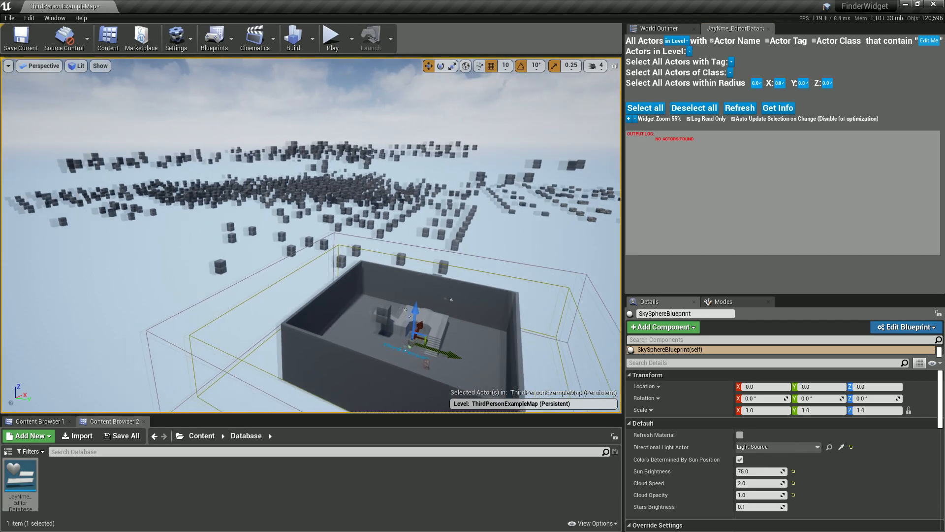
mouse_move(424, 123)
right_down()
mouse_move(428, 73)
mouse_move(443, 192)
mouse_move(424, 123)
right_up()
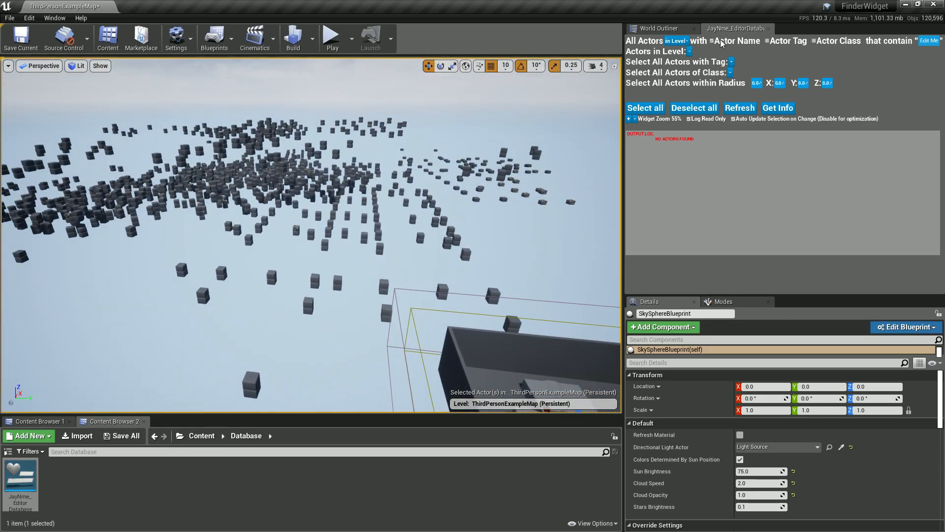
click(929, 40)
text(Cube)
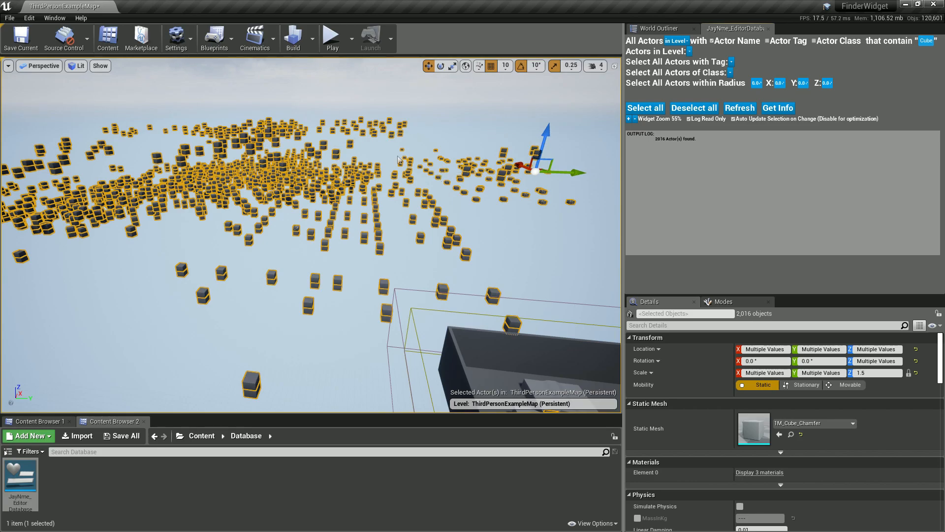
- Deselect the cubes by selecting the sky sphere, and rerun the "Cube" name search to select them again
click(481, 168)
right_click(481, 167)
right_drag(586, 107, 561, 114)
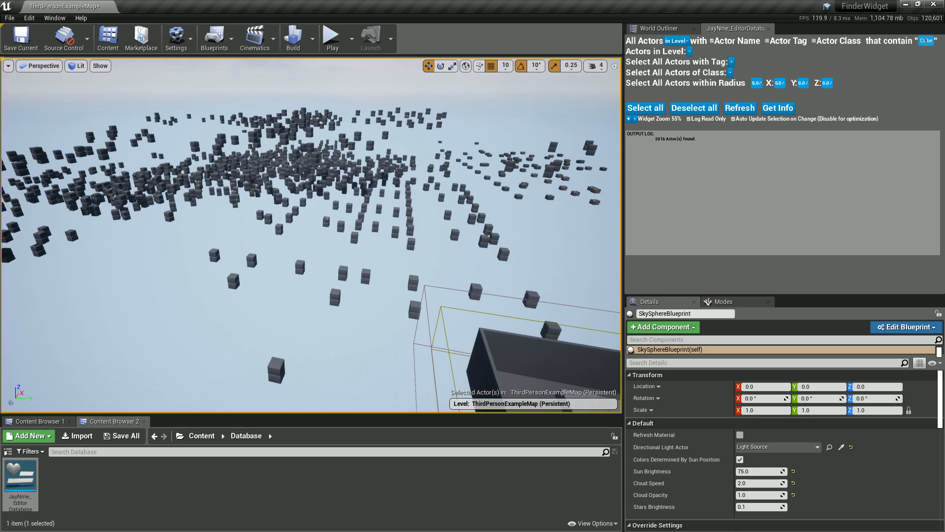
key(Return)
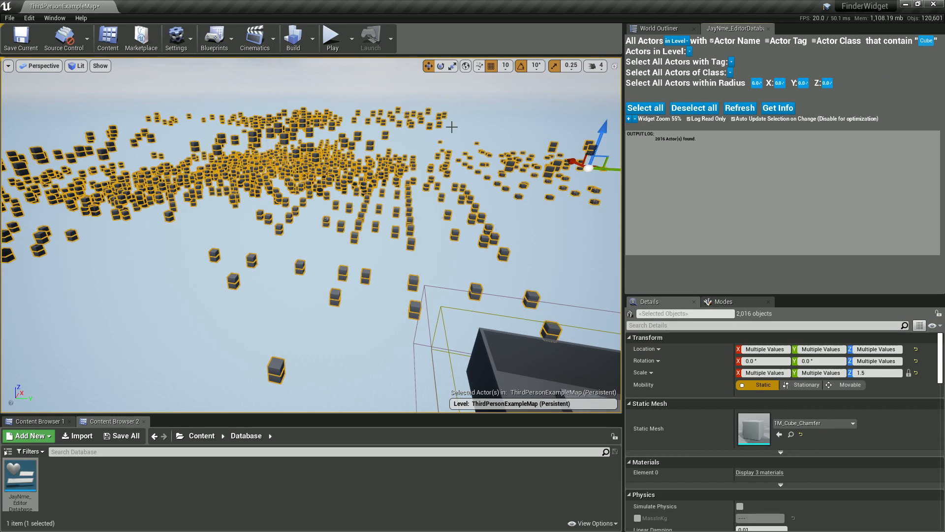
- Get the info of the found cube actors and examine their class, transform, LOD and material entries in the output log
right_drag(358, 237, 378, 211)
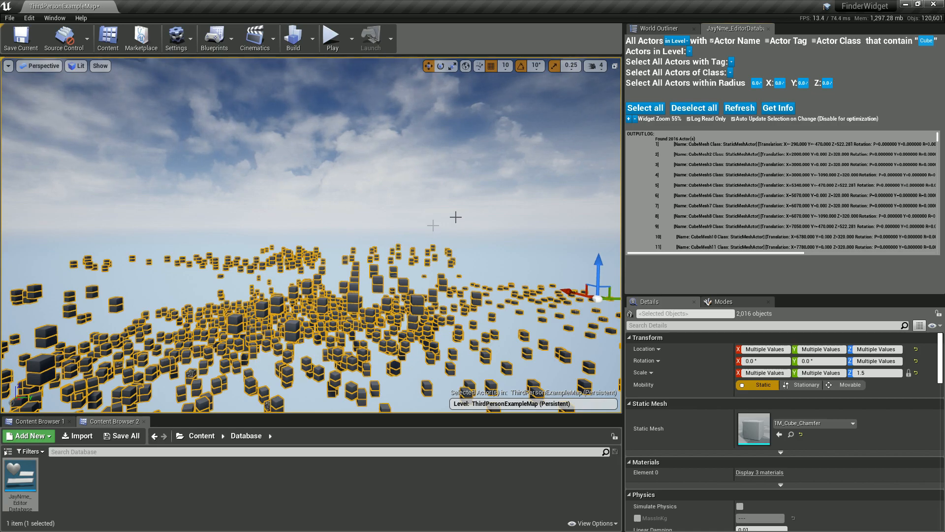
scroll(705, 253, right, 6)
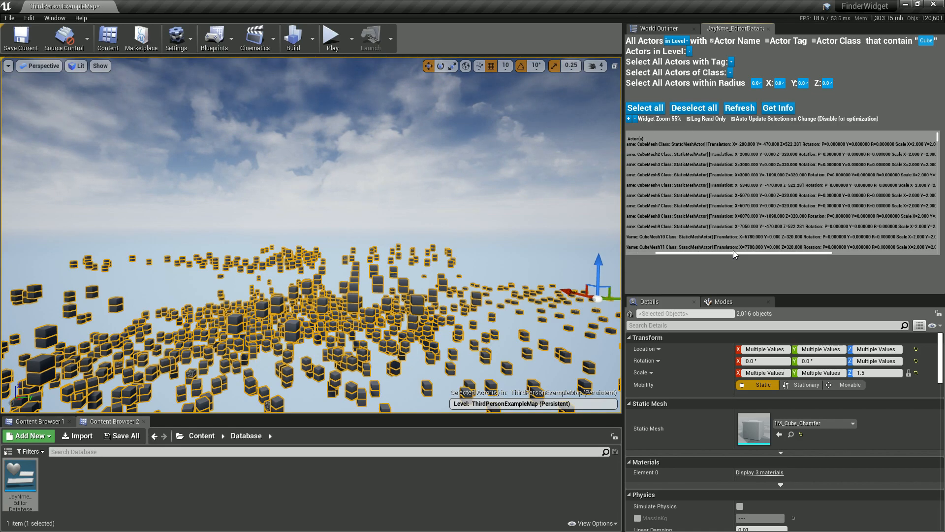
scroll(749, 252, left, 6)
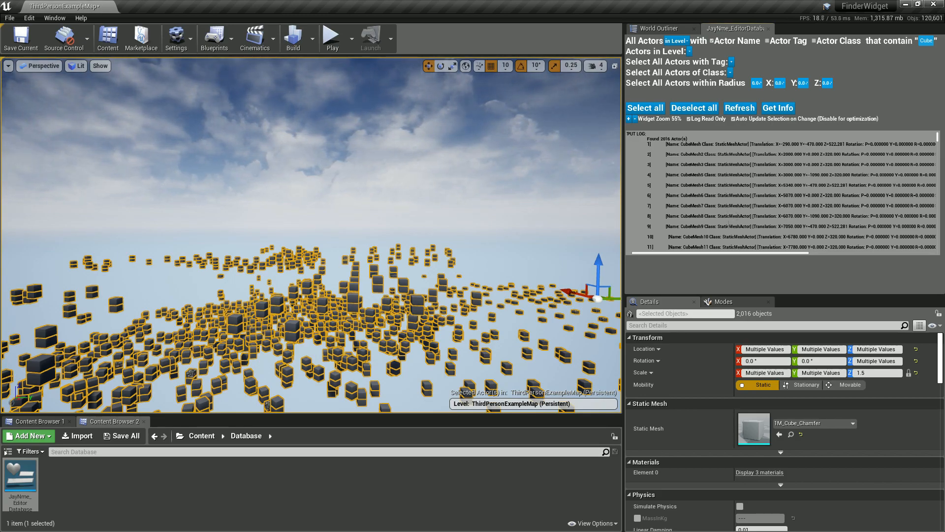
drag(728, 254, 746, 254)
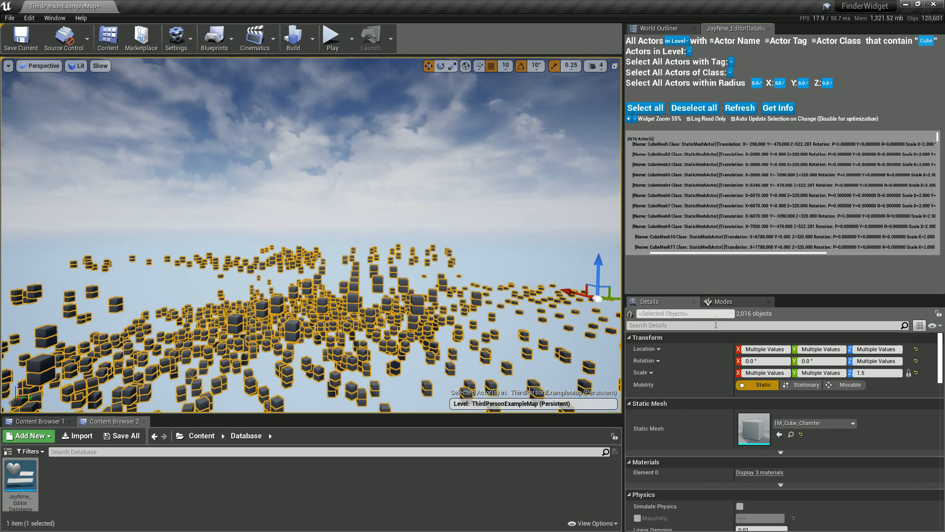
drag(736, 254, 793, 251)
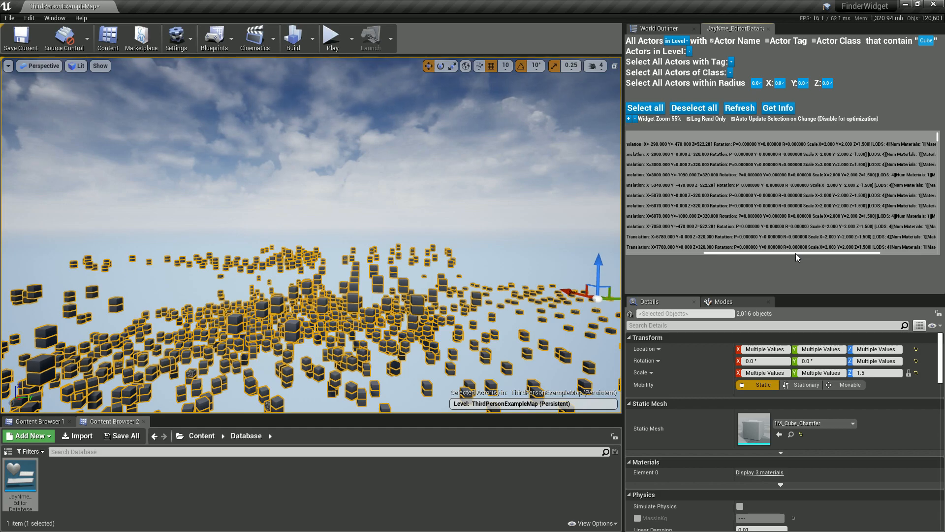
drag(796, 254, 815, 253)
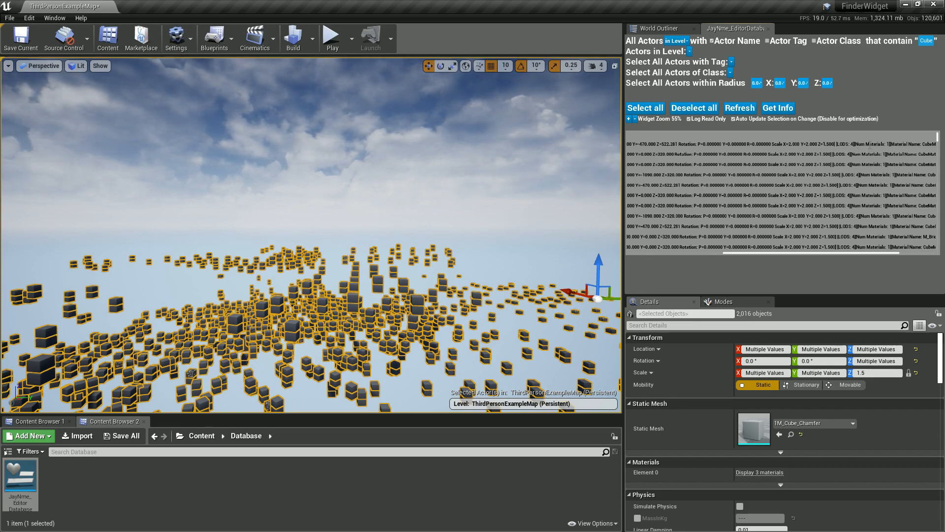
drag(842, 253, 874, 253)
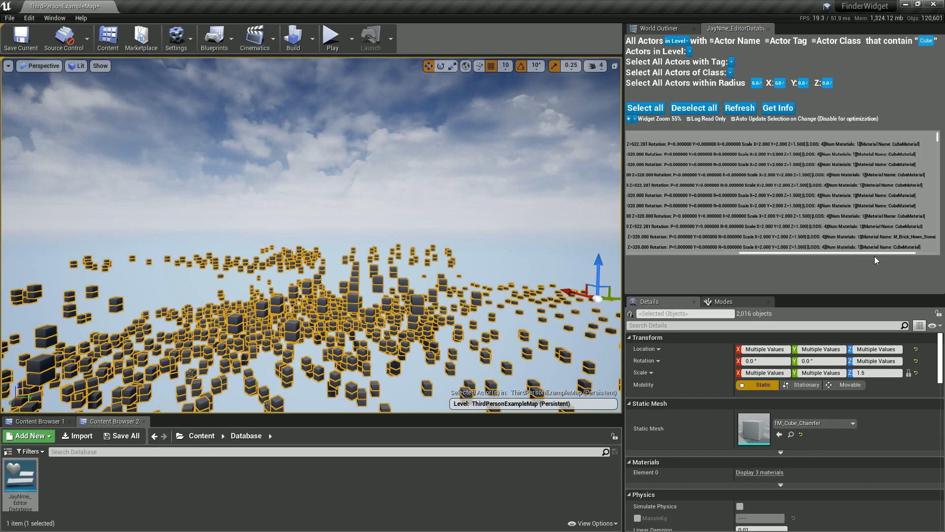
- Inspect the stone-textured cubes in the level up close and compare them with the material names in the output log
right_drag(410, 270, 352, 412)
key(w)
key(w)
key(w)
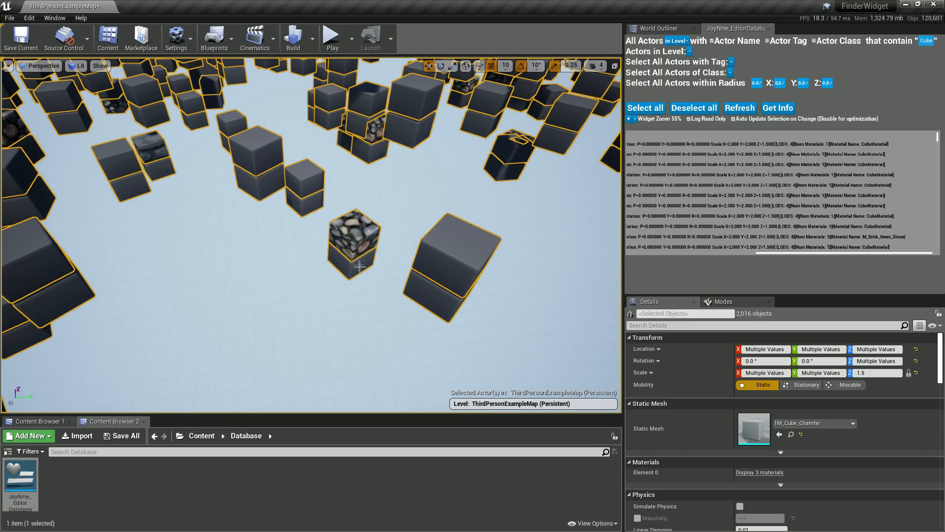
mouse_move(781, 257)
mouse_down()
mouse_move(740, 255)
mouse_move(843, 259)
mouse_move(800, 258)
mouse_up()
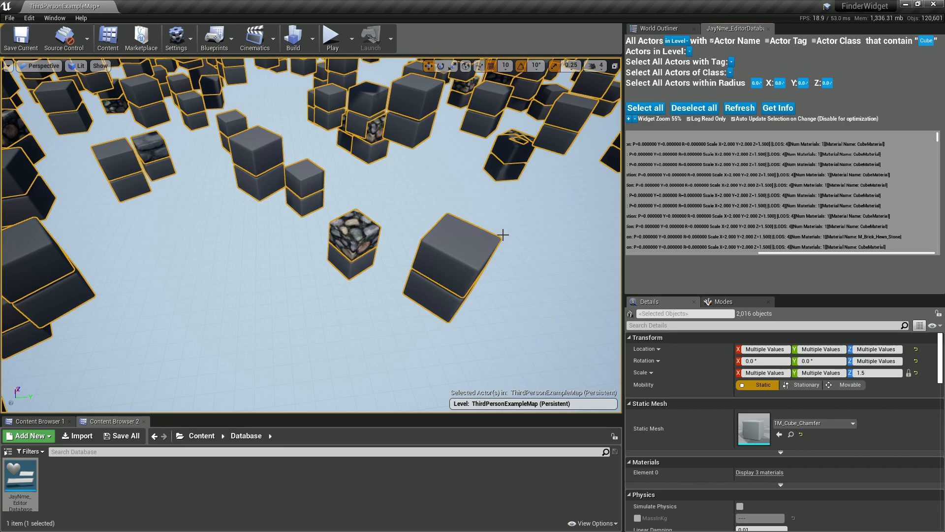
right_drag(410, 265, 391, 286)
key(s)
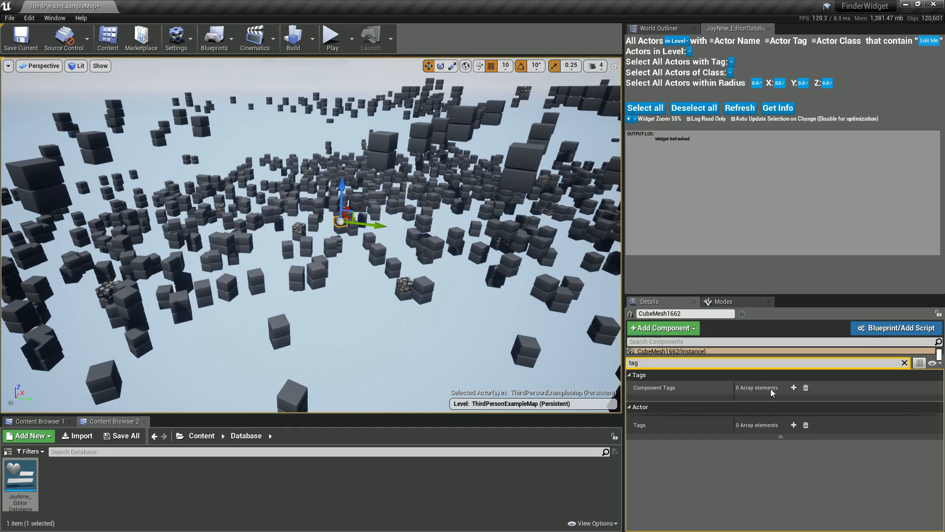
- Add the actor tag "FIND ME" to the cube CubeMesh1684
click(255, 279)
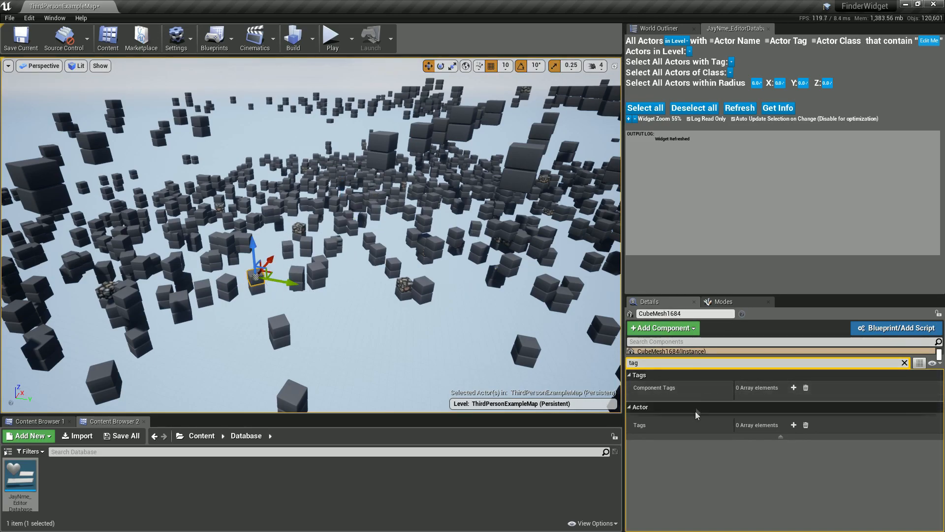
click(793, 425)
click(757, 438)
text(FIND ME)
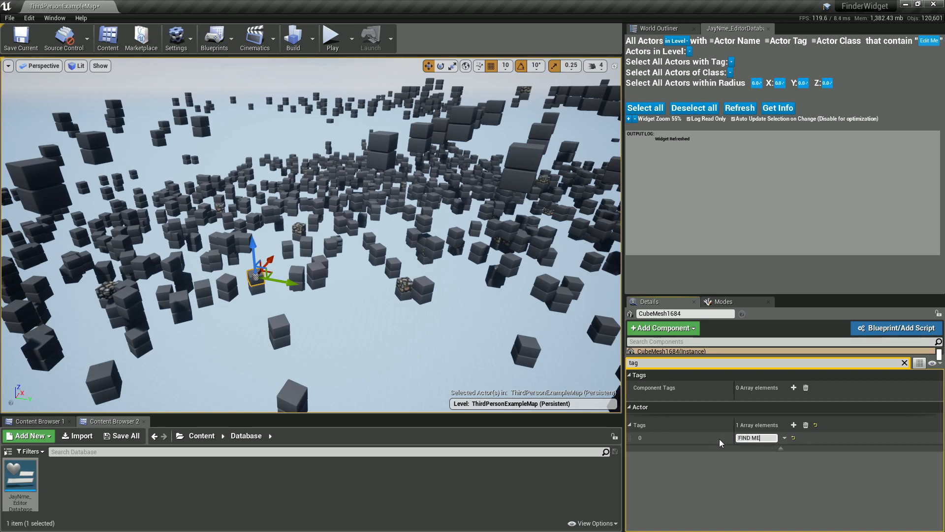
key(Return)
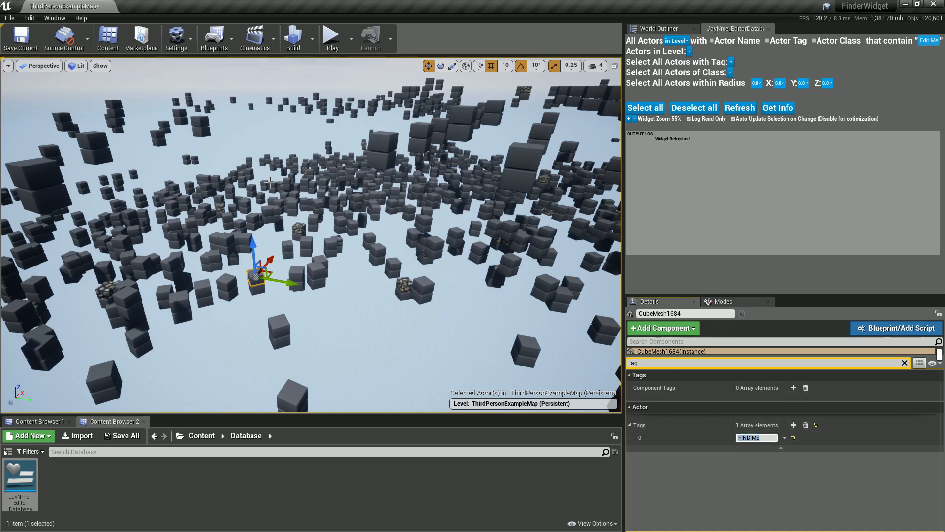
- Give a second cube, farther back in the cube field, the actor tag "FIND ME"
click(274, 186)
click(793, 426)
click(770, 437)
text(FIND ME)
- Select the cube CubeMesh1677 and add "FIND ME" to its actor tags
right_drag(481, 303, 545, 273)
click(454, 282)
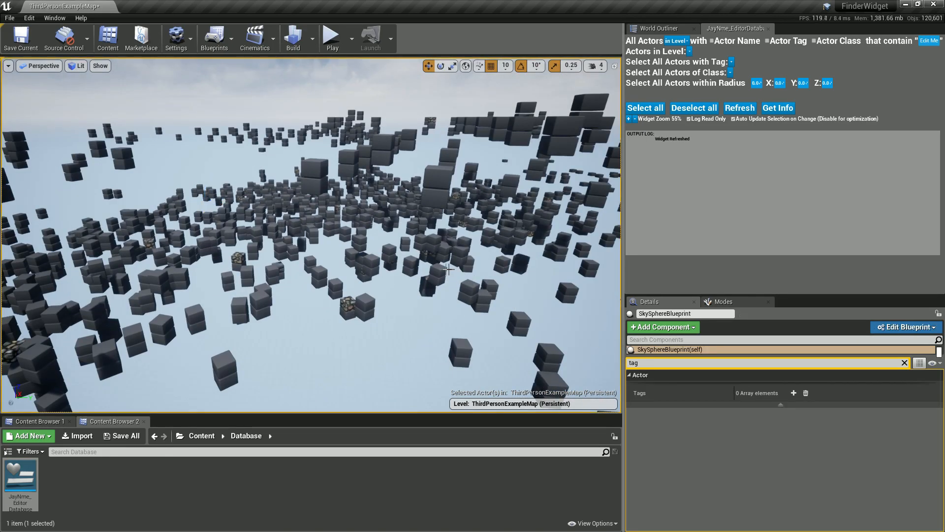
click(794, 425)
click(764, 437)
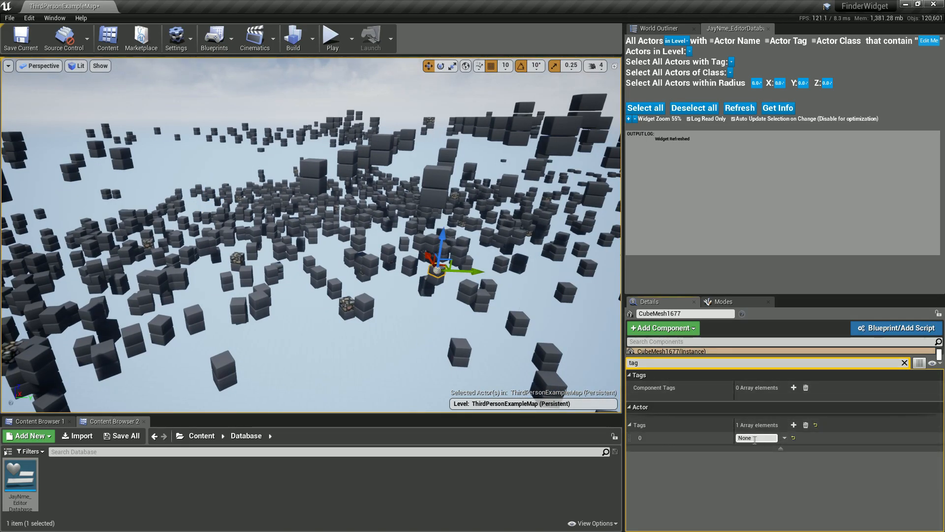
text(FIND ME)
- Tag the cube CubeMesh1628 as "FIND ME" in its actor tags
right_drag(432, 320, 403, 264)
click(403, 264)
click(793, 424)
click(763, 438)
text(FIND ME)
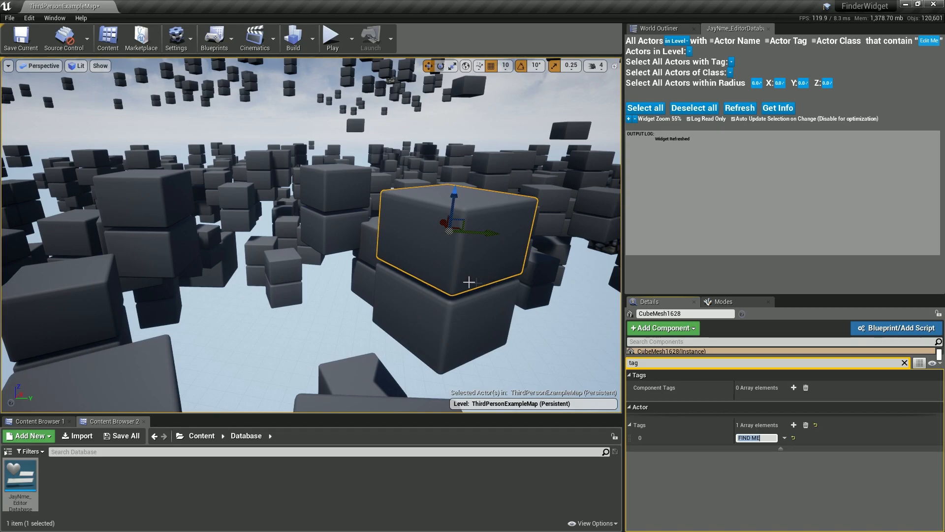
- Select the cube CubeMesh961 and clear the "tag" search from its details
right_drag(474, 281, 407, 262)
key(r)
drag(384, 233, 387, 276)
key(w)
right_drag(386, 276, 462, 291)
click(387, 276)
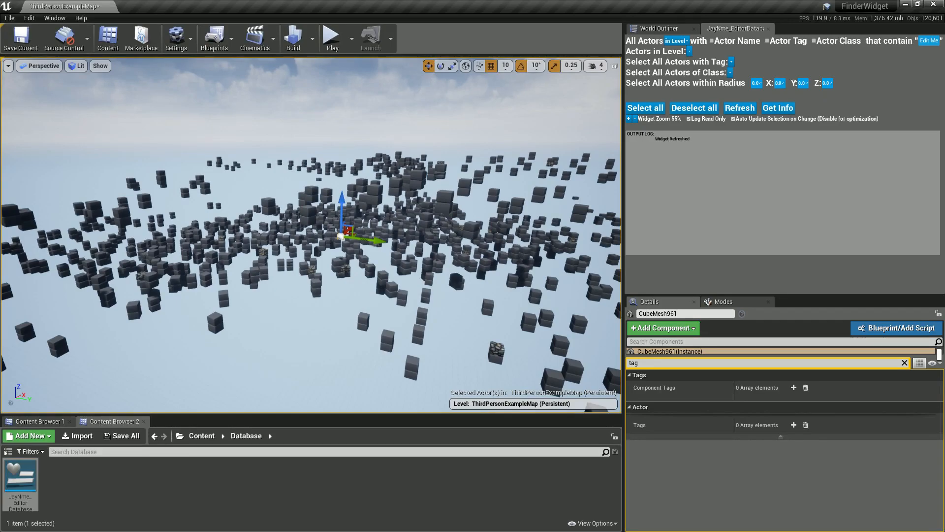
click(905, 363)
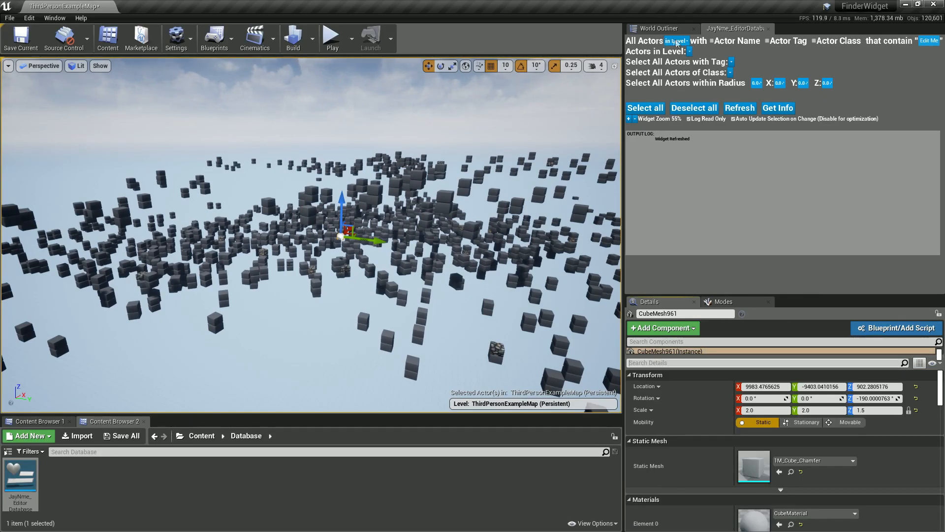
- Select all actors in the level whose actor name contains "Cube" with the finder widget
click(687, 44)
click(695, 54)
click(930, 40)
text(cube)
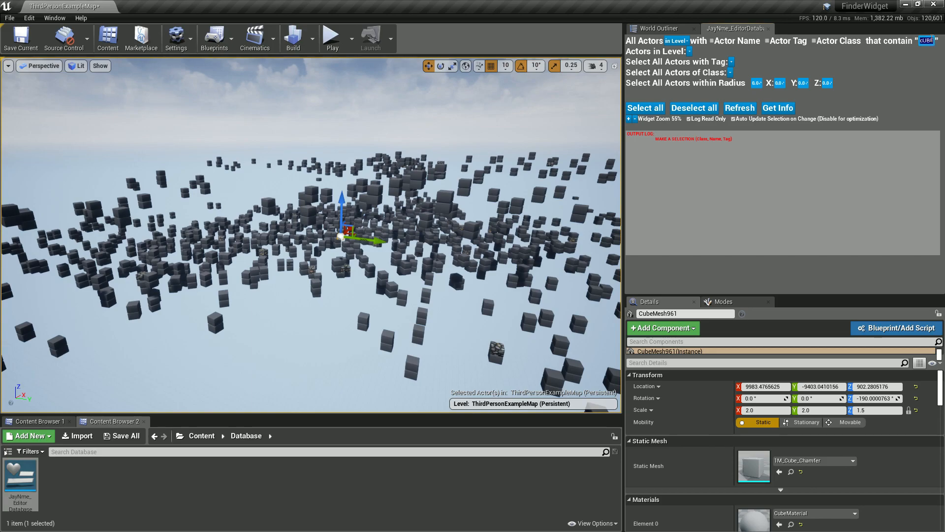
double_click(931, 41)
text(Cube)
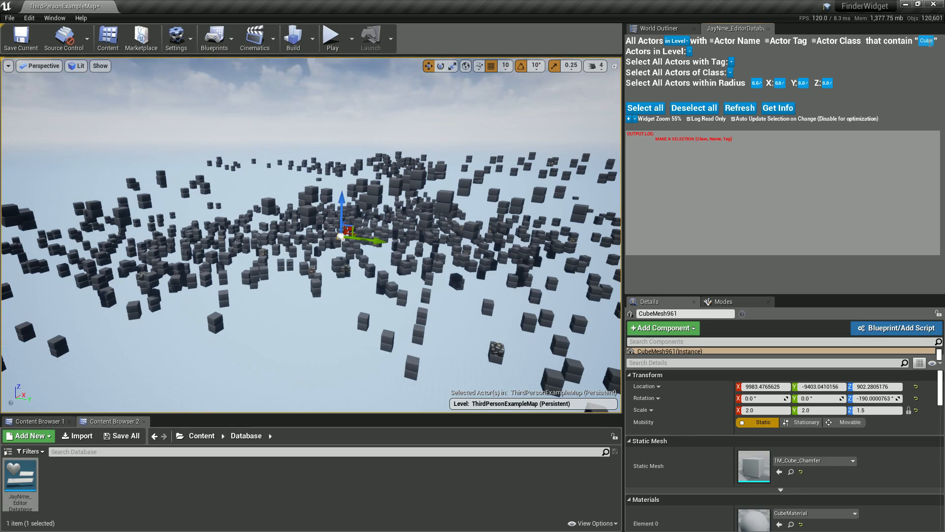
click(743, 44)
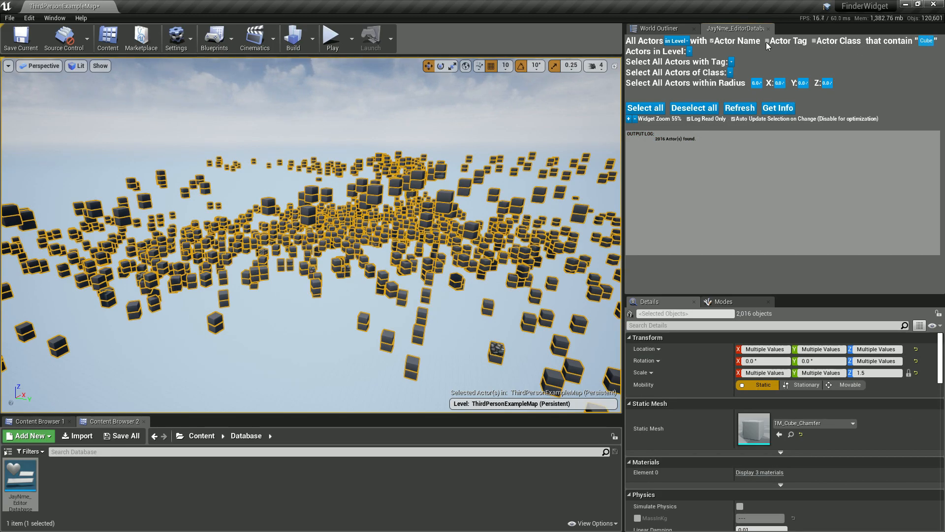
- Reduce the widget zoom to 50% and narrow the search to currently selected actors whose actor tag contains "Find"
click(676, 41)
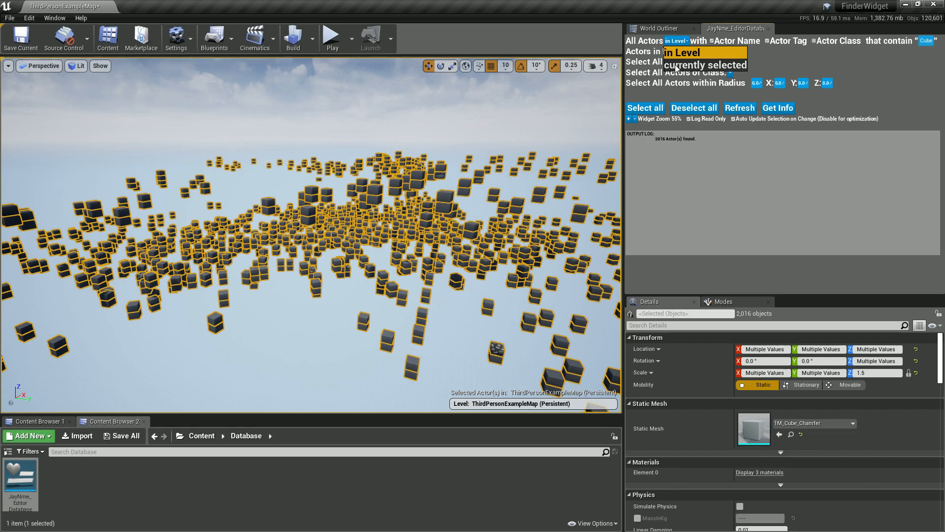
click(689, 63)
click(738, 41)
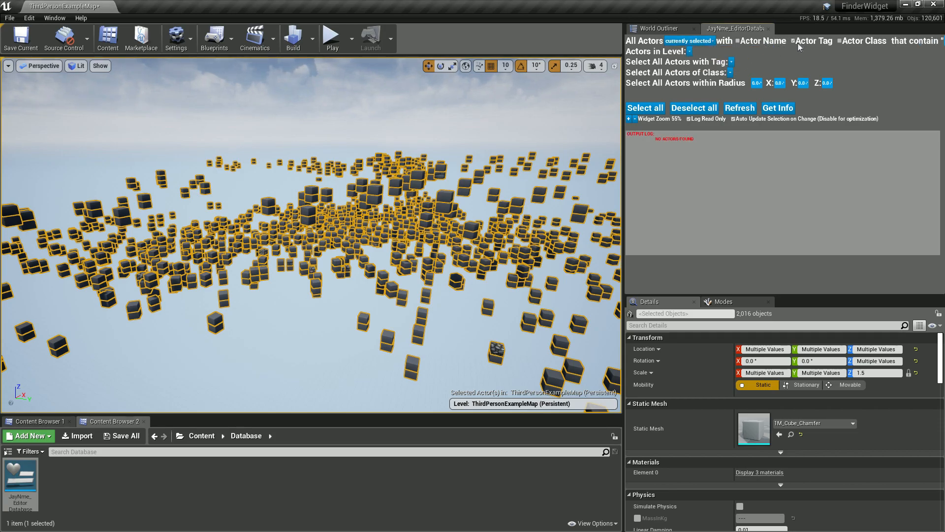
click(634, 118)
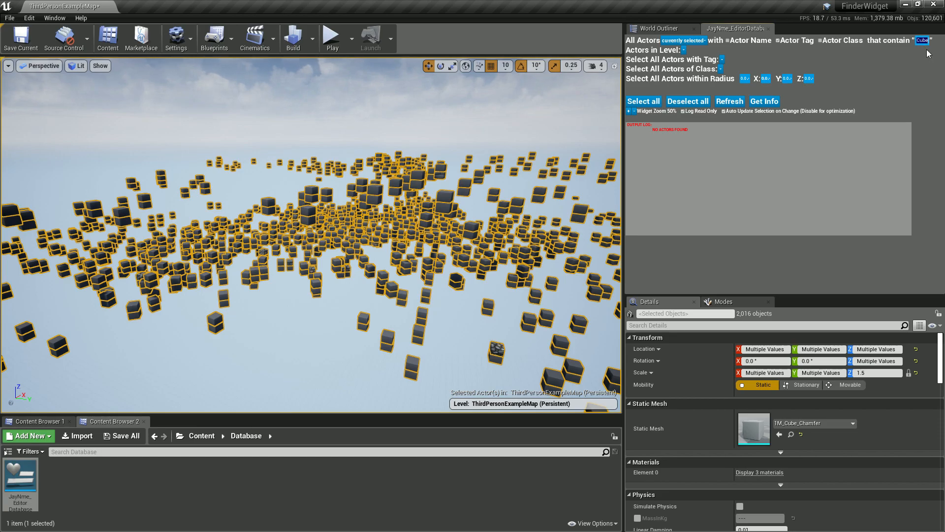
text(Fio)
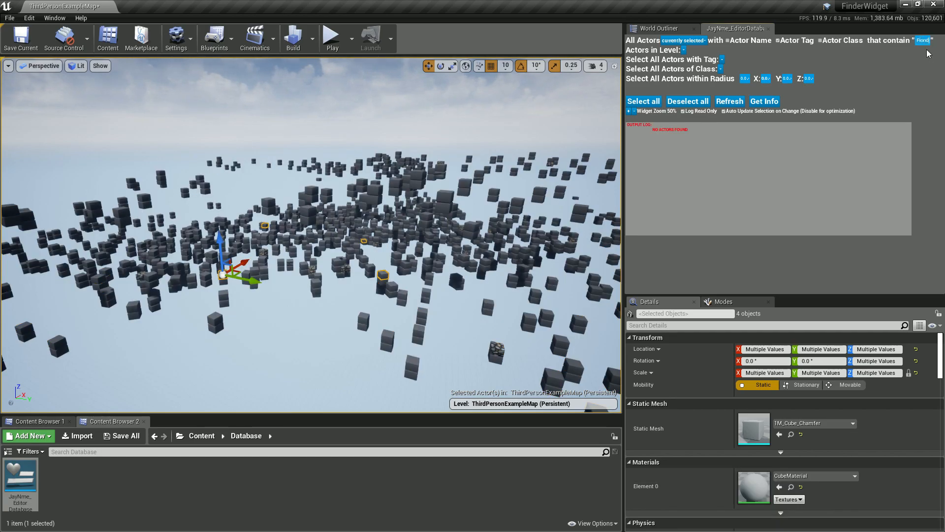
key(BackSpace)
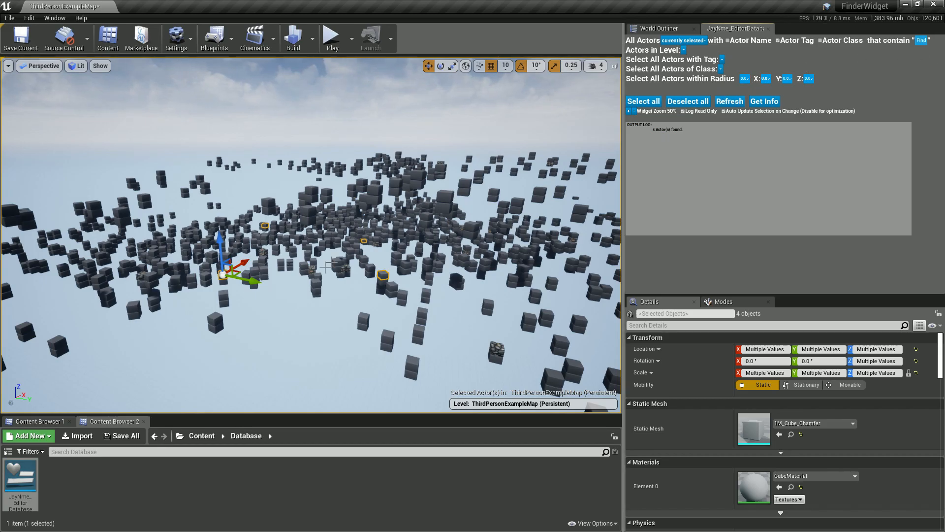
- Look over the selected tagged cubes in the level and output their info to the widget's log
right_drag(311, 235, 352, 239)
key(w)
key(w)
key(s)
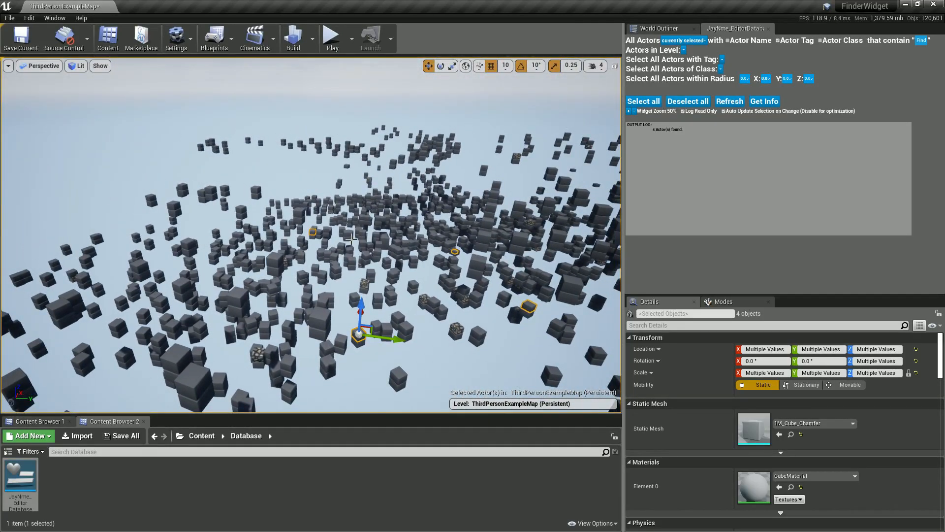
click(764, 101)
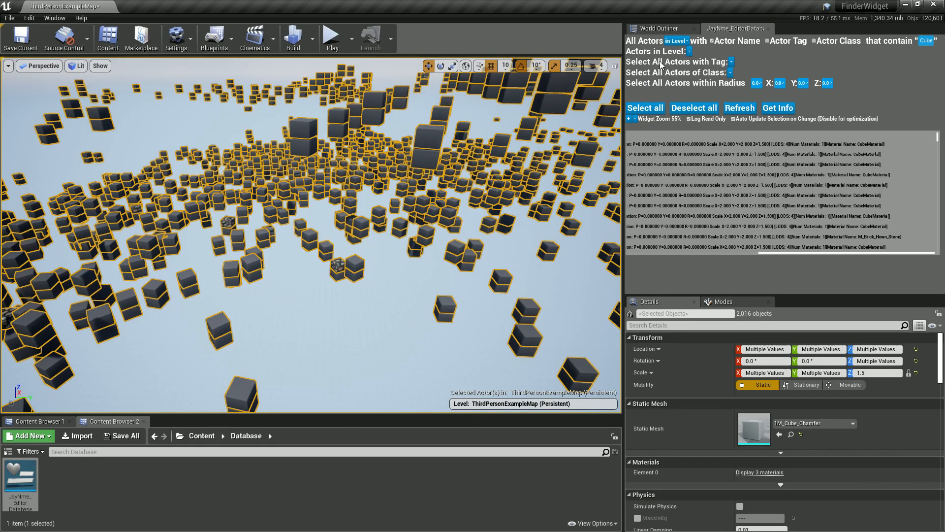
- Deselect the cubes and browse the widget's list of all actors in the level
click(566, 121)
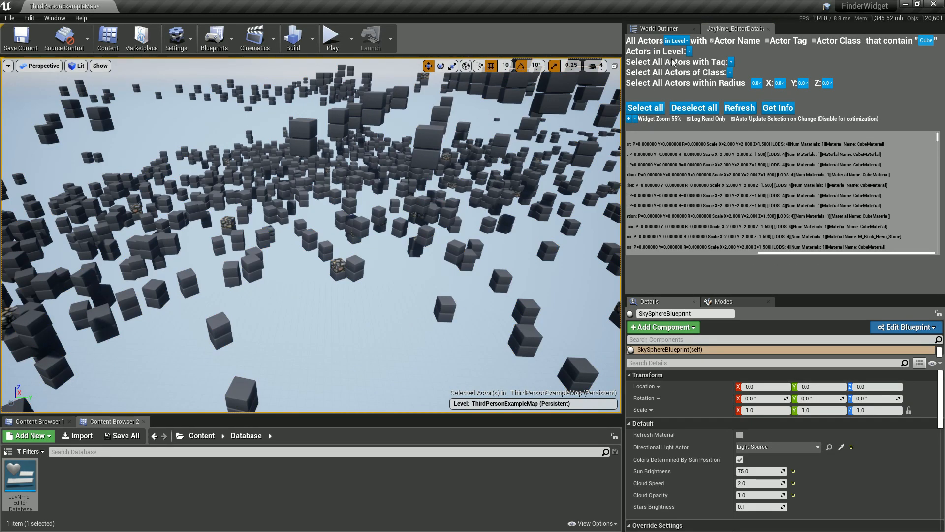
click(689, 51)
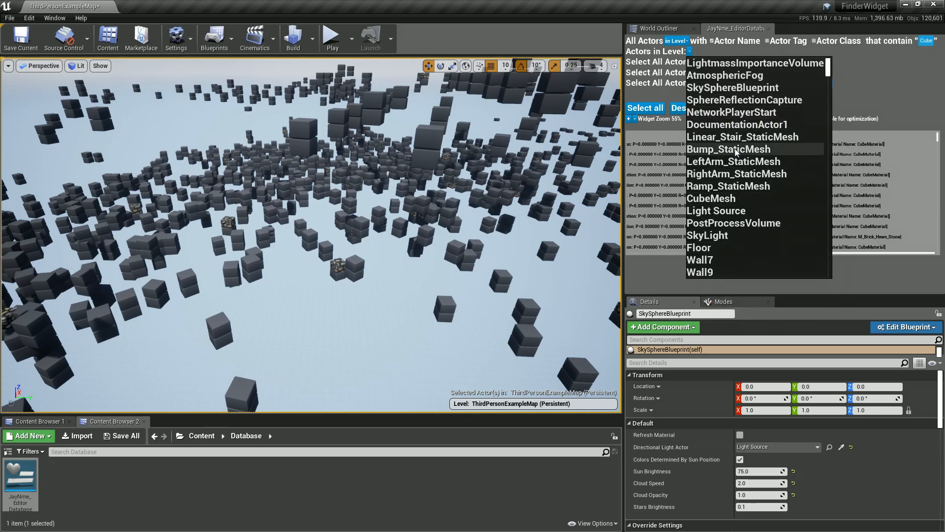
scroll(727, 206, down, 5)
drag(804, 71, 799, 143)
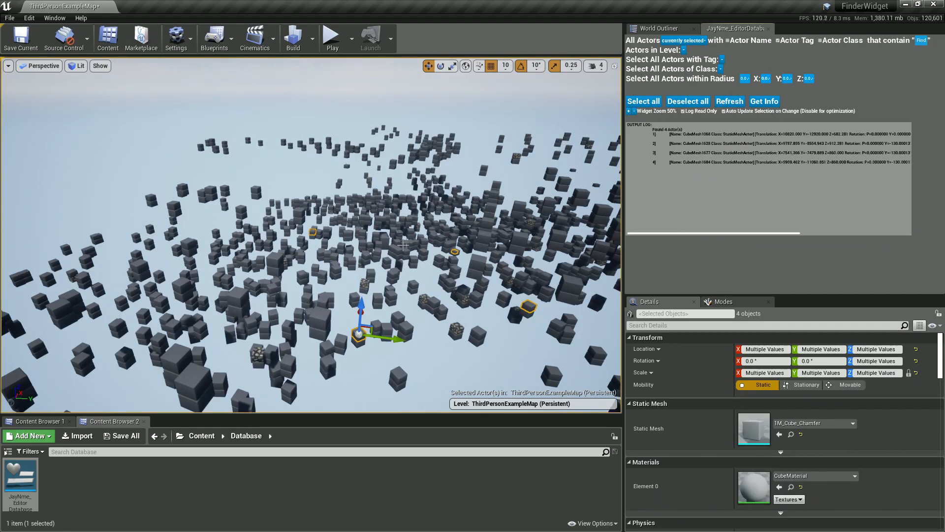
- Select the cube CubeMesh1713 in the middle of the cube field and filter its details by "TAG"
click(389, 236)
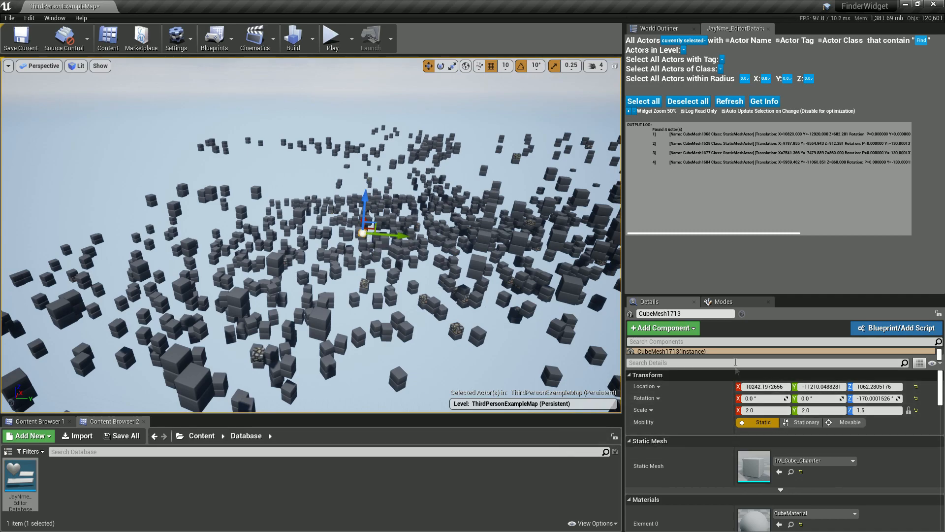
click(704, 343)
text(TAG)
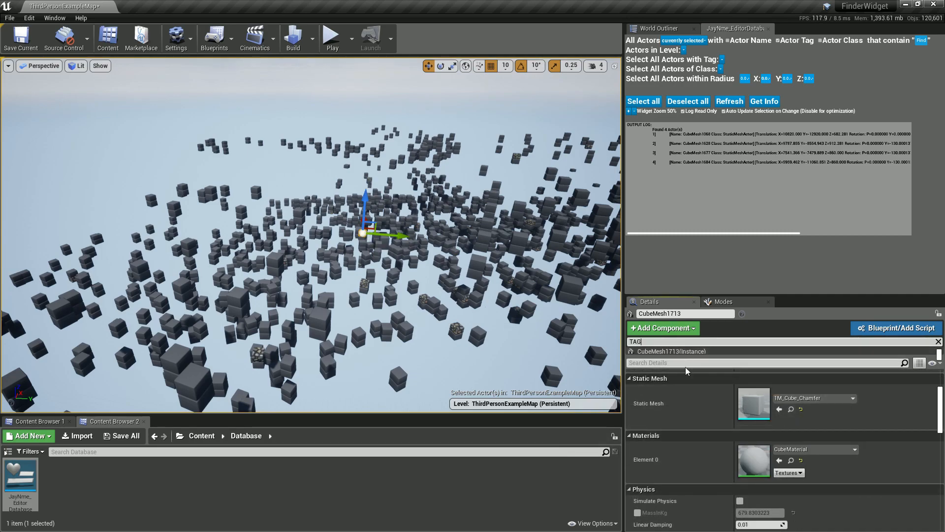
double_click(636, 341)
key(BackSpace)
click(655, 363)
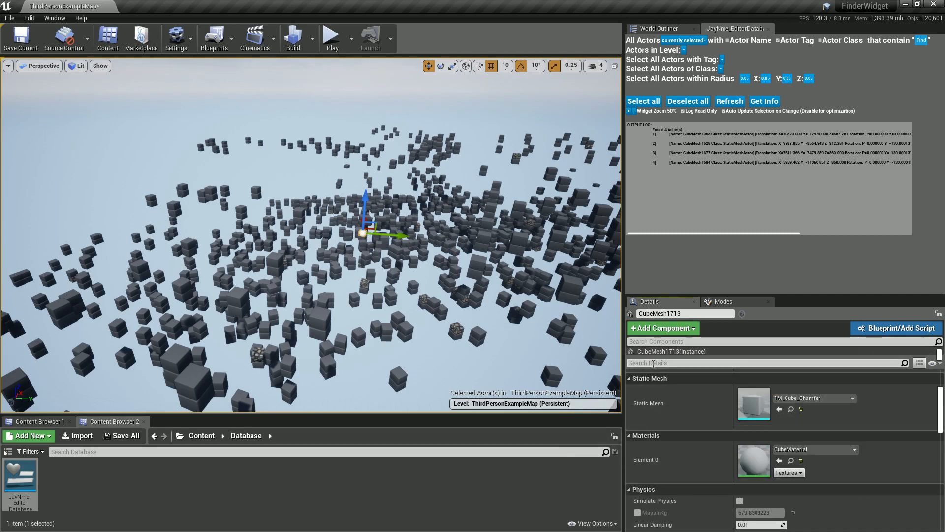
text(TAG)
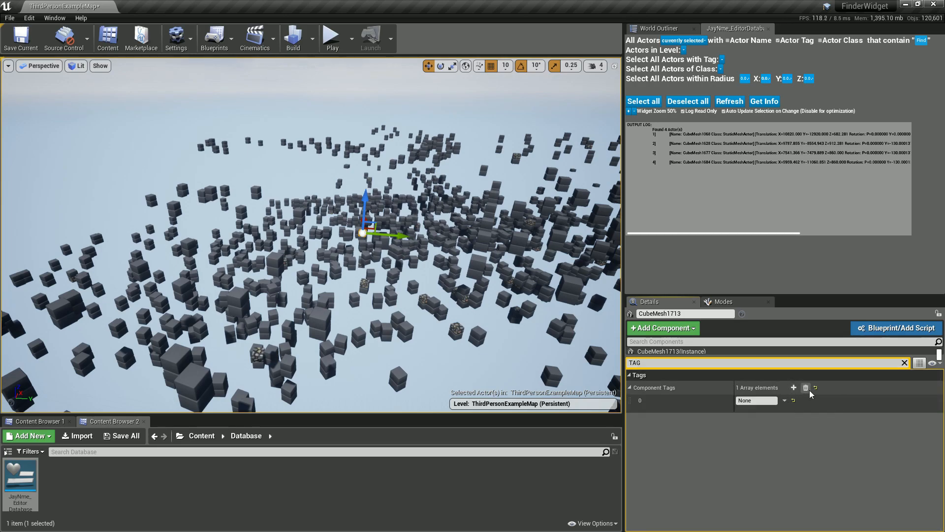
- Add the actor tag "YA" to the CubeMesh1713 instance
click(714, 351)
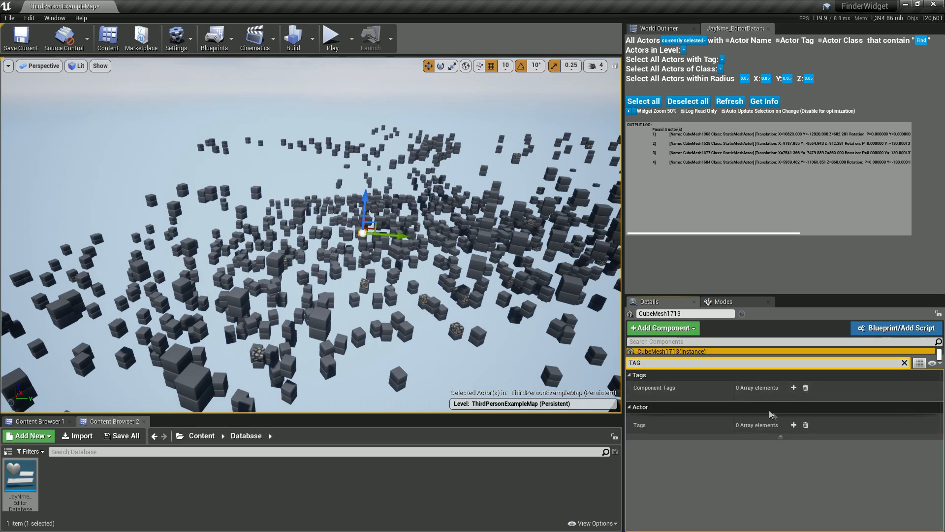
click(793, 424)
click(753, 437)
text(YA)
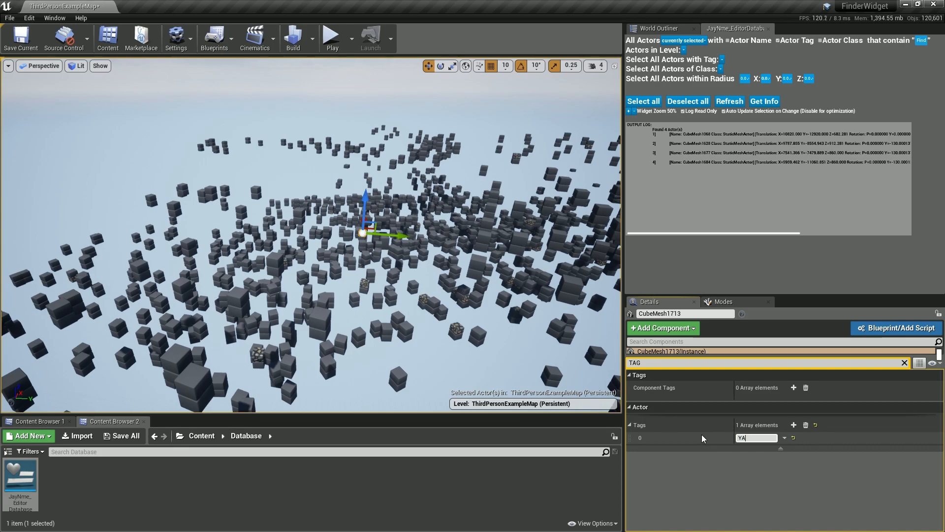
- Give the cubes CubeMesh1774 and CubeMesh1371 the actor tag "OTHER TAG"
click(238, 298)
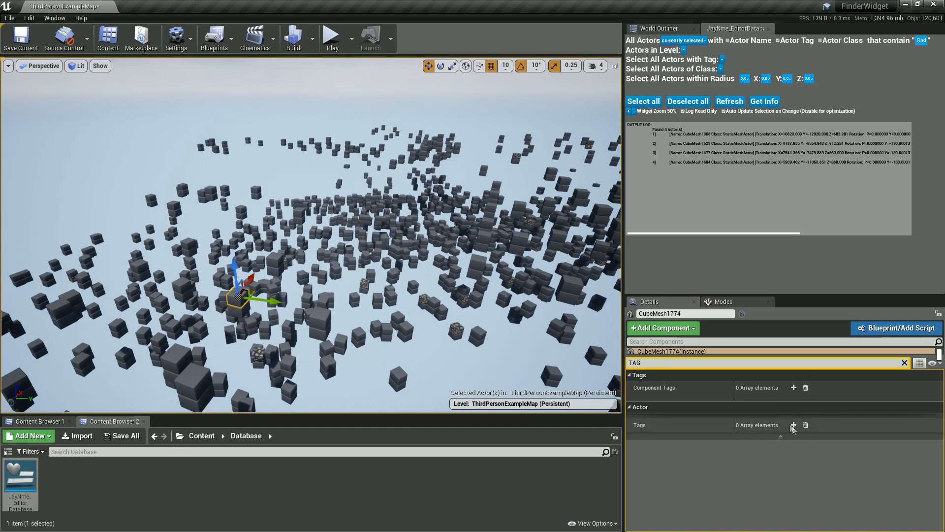
click(770, 438)
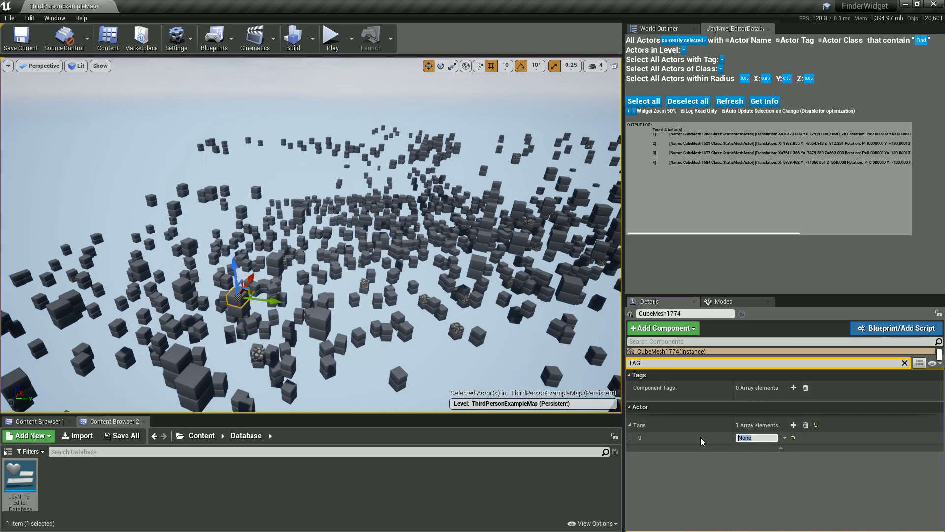
text(OTHER TAG)
click(476, 260)
click(794, 425)
click(758, 438)
text(OTHER TAG)
- Select the cube CubeMesh1706 and add the actor tag "OTHER TAGASDASDASD"
click(173, 325)
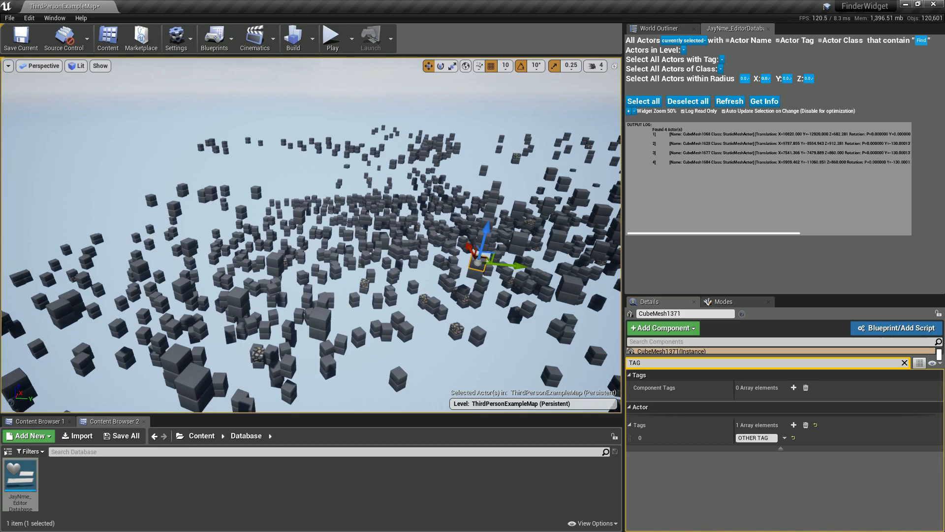
click(793, 424)
click(753, 438)
text(OTHER TAG)
text(ASDASDA)
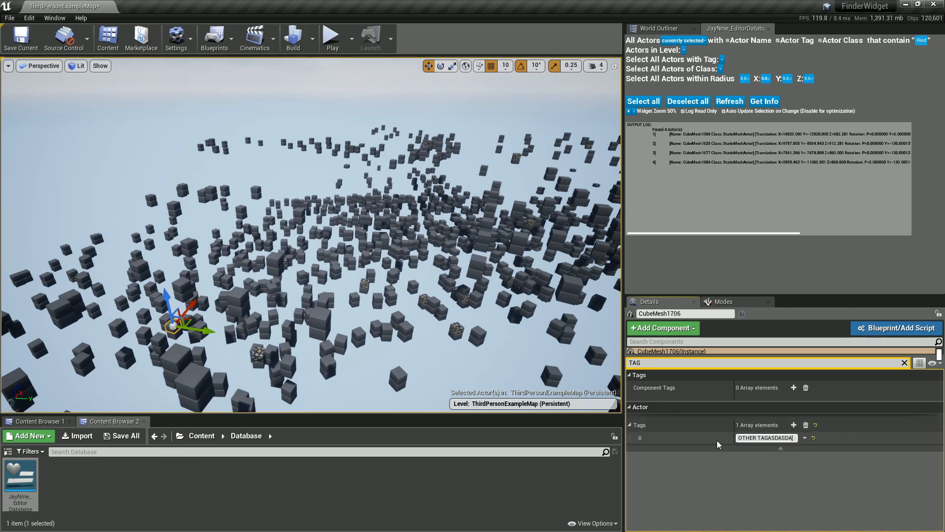
- Select the cube CubeMesh1331 and add the actor tag "OTHER TAGSDSADASDAD"
click(139, 264)
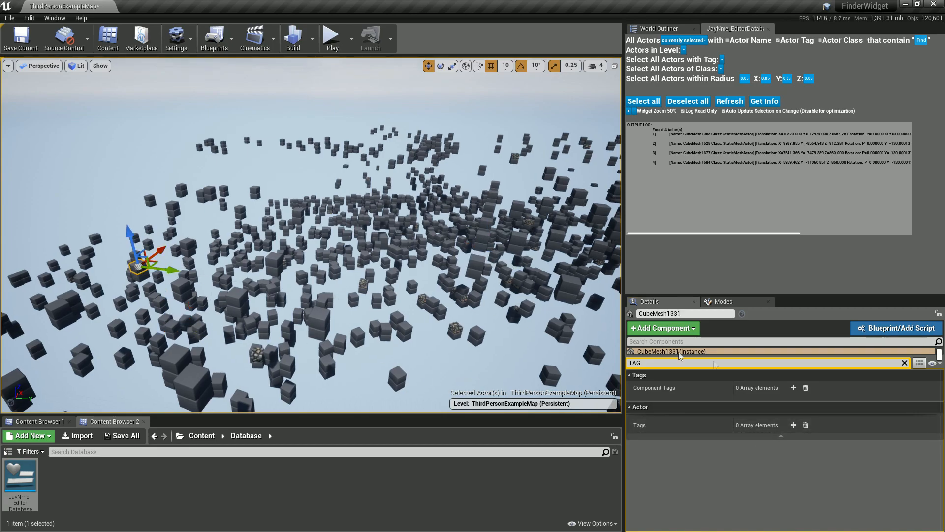
click(794, 424)
click(758, 438)
text(OTHER TAG)
text(SDSA)
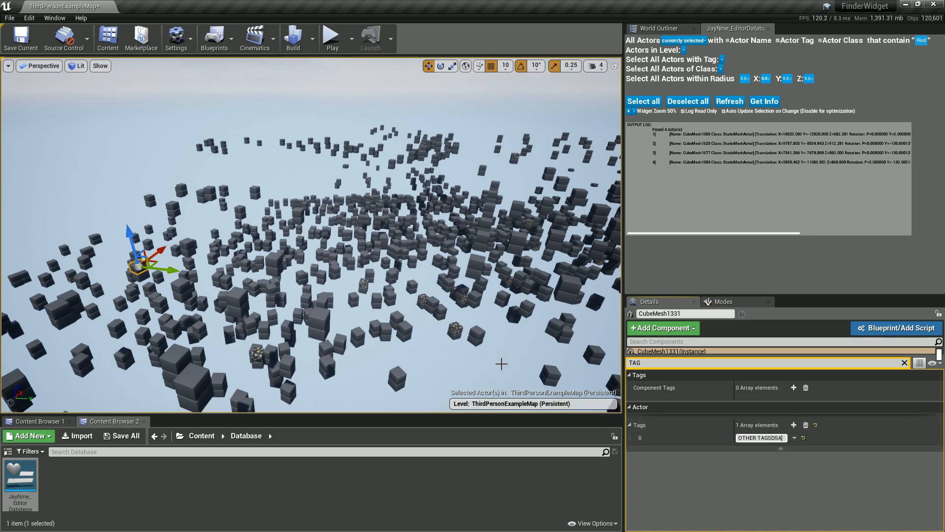
- Refresh the finder widget and select all actors with the tag "FIND ME"
click(564, 328)
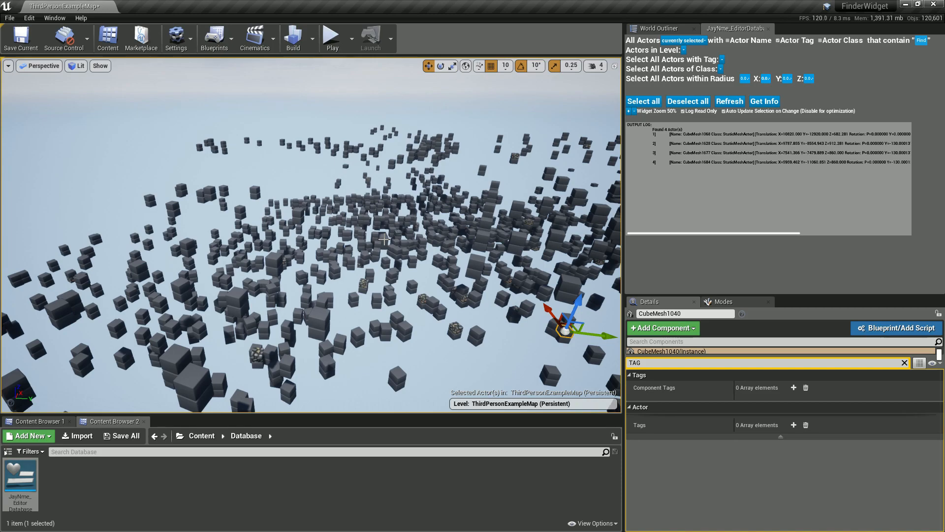
click(720, 101)
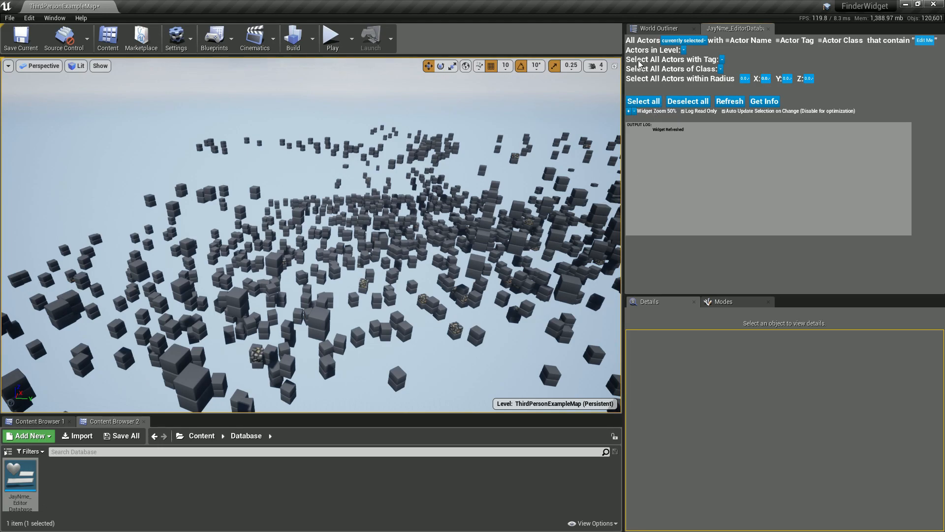
click(722, 60)
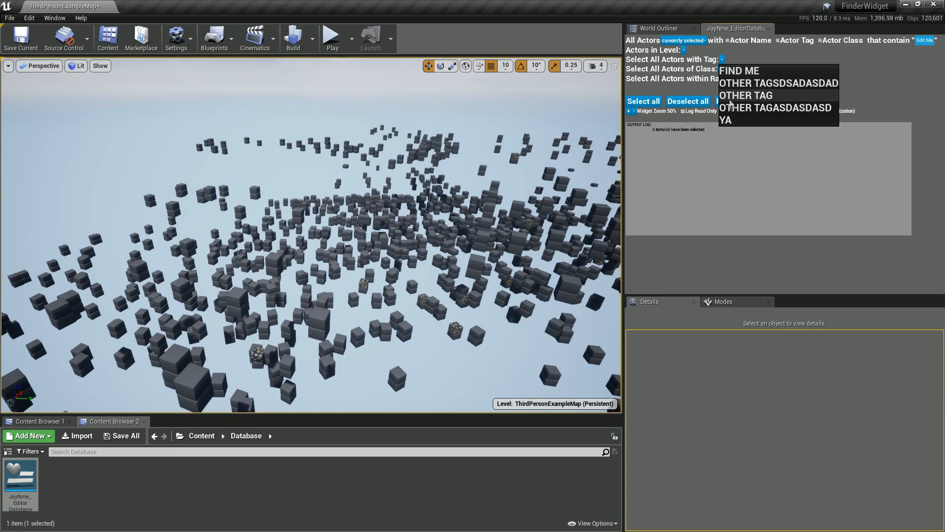
click(731, 72)
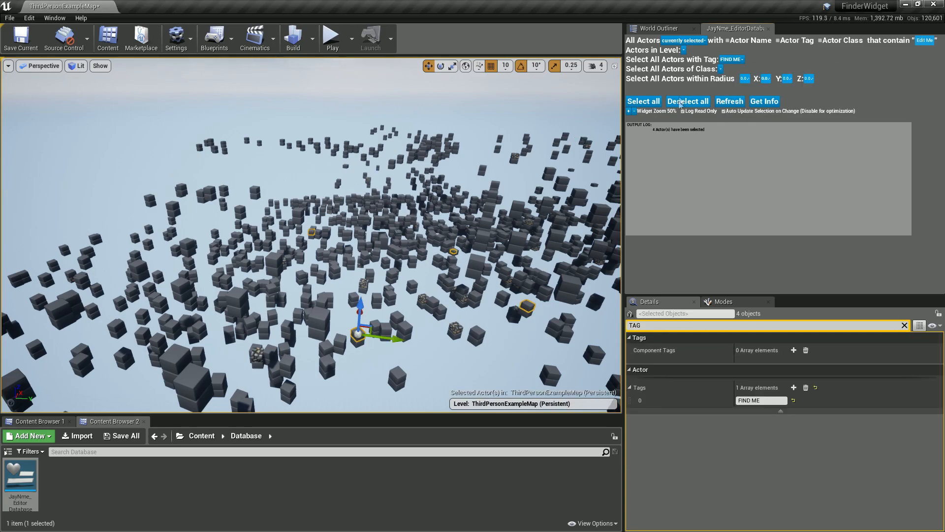
- Select all actors by tag in turn for "OTHER TAGSDSADASDAD", "OTHER TAG" and "OTHER TAGASDASDASD"
click(731, 59)
click(733, 84)
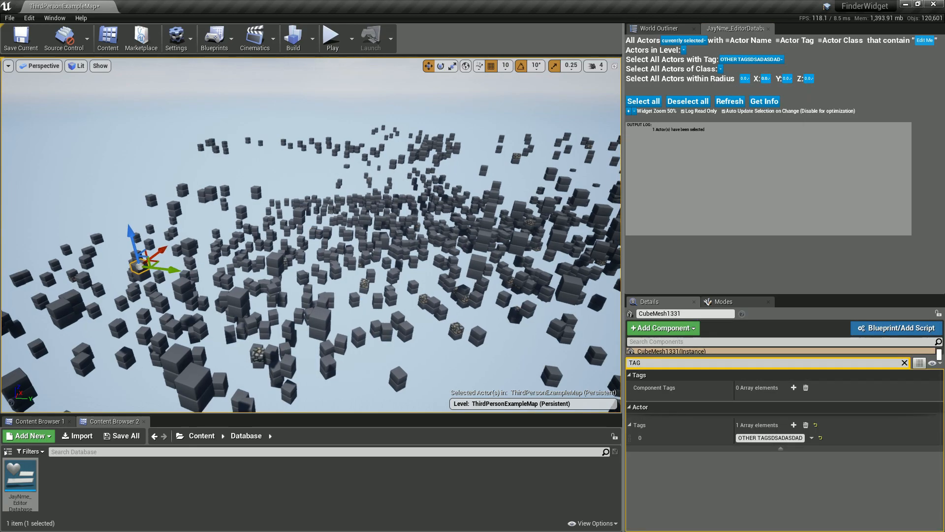
click(750, 59)
click(743, 95)
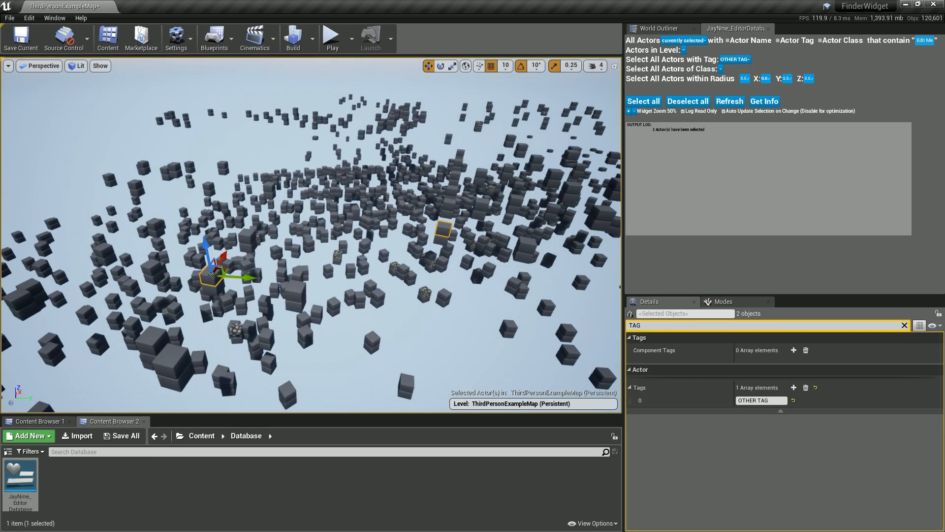
click(734, 59)
click(740, 108)
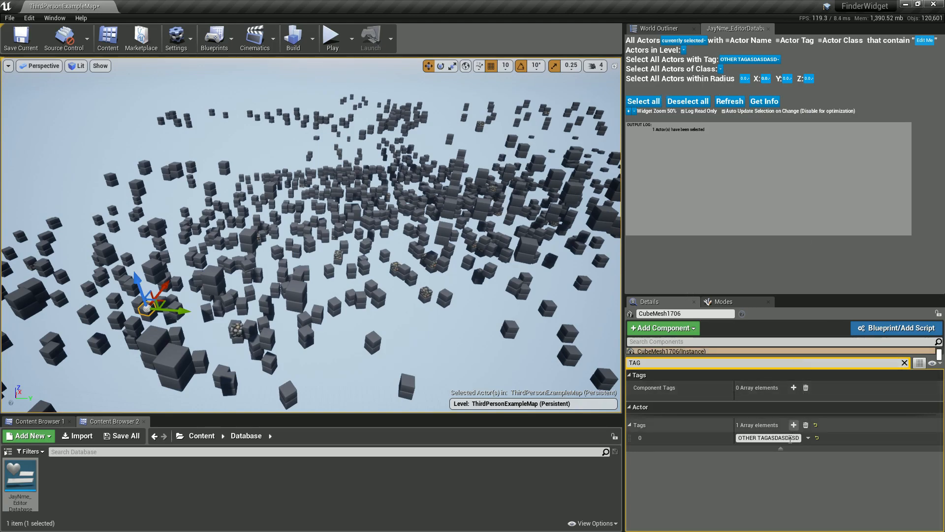
- Clear the "TAG" filter from the details and select all actors of class StaticMeshActor
click(905, 362)
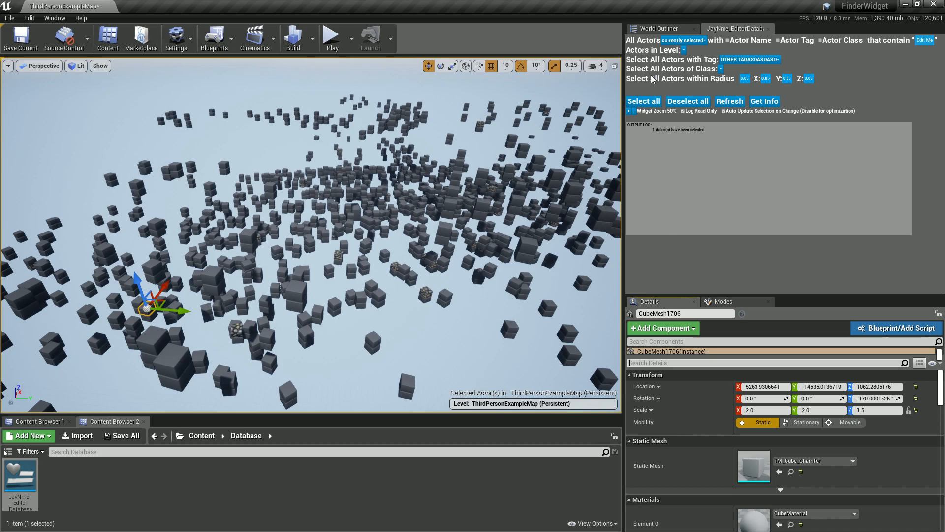
click(721, 70)
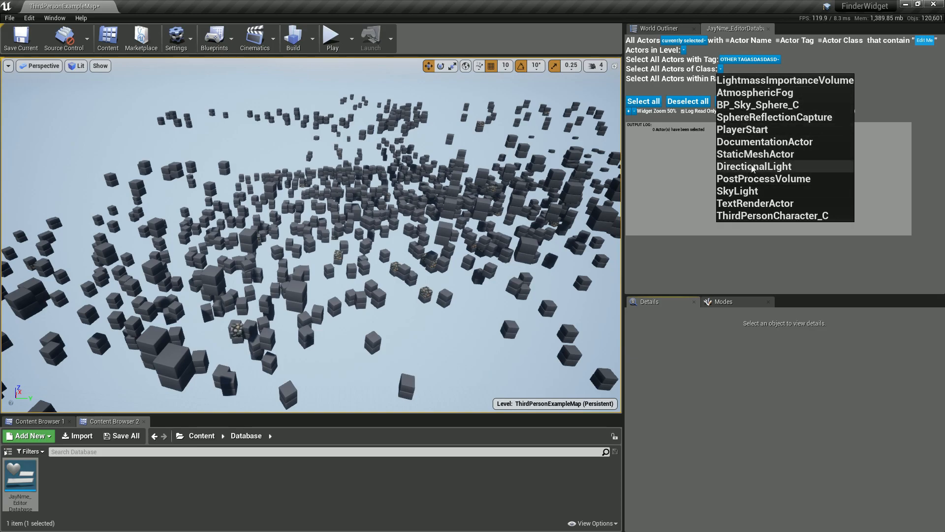
click(774, 155)
click(774, 155)
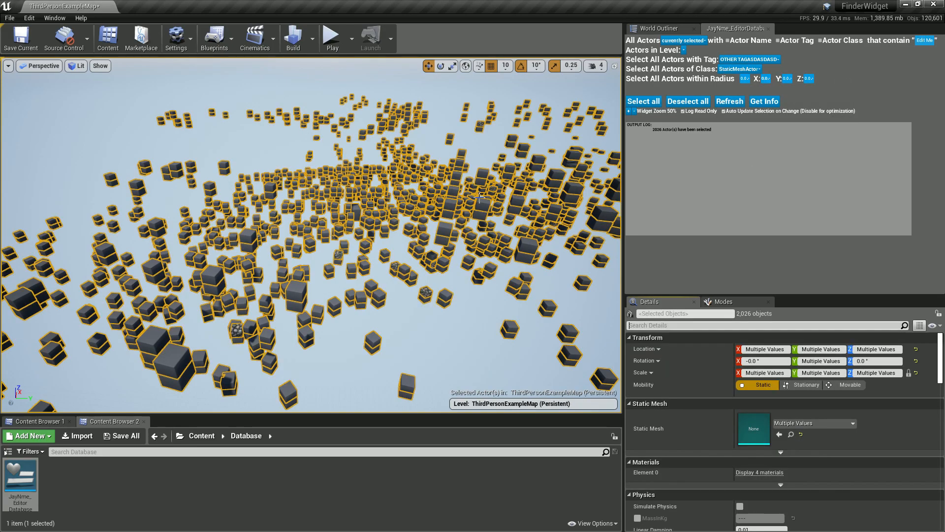
- Get the info of all selected StaticMeshActor actors and read through the entries in the output log
right_drag(485, 188, 529, 212)
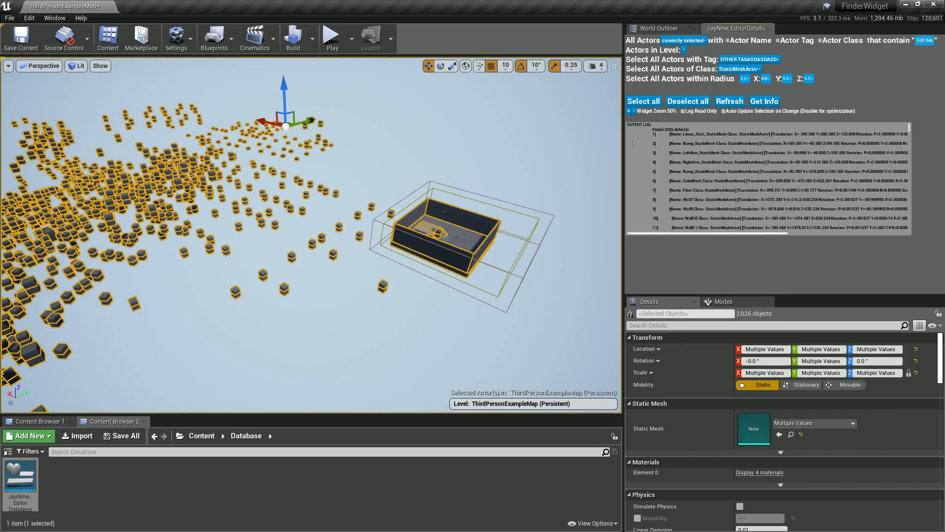
scroll(731, 220, down, 4)
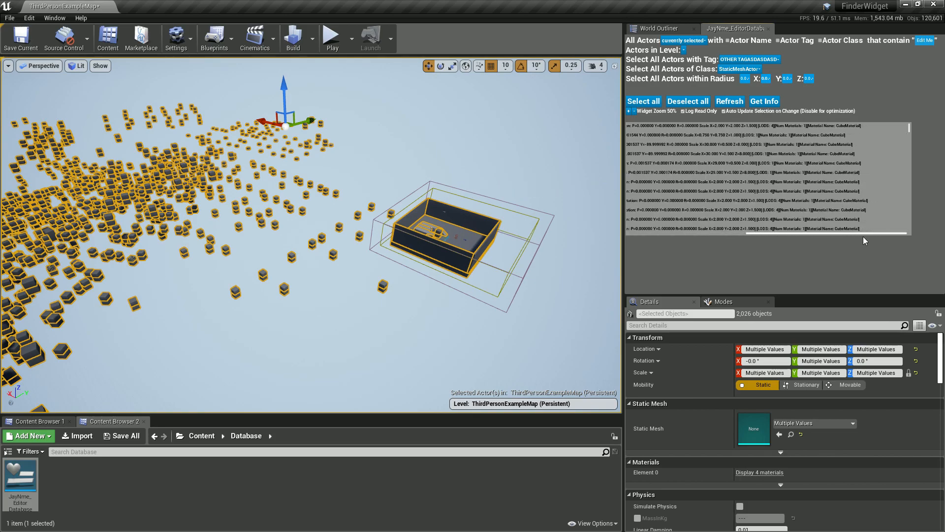
- Select all actors of class TextRenderActor, focus the viewport on them and get their info
click(746, 69)
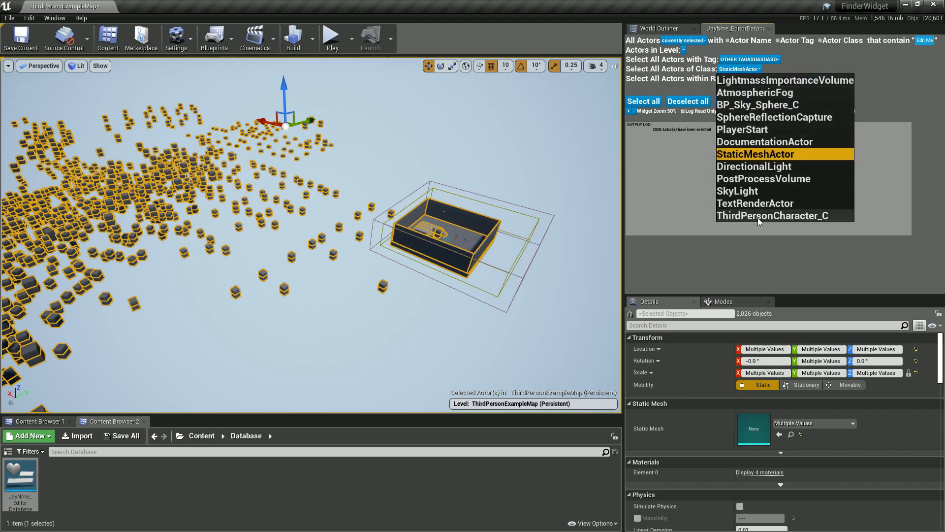
click(748, 203)
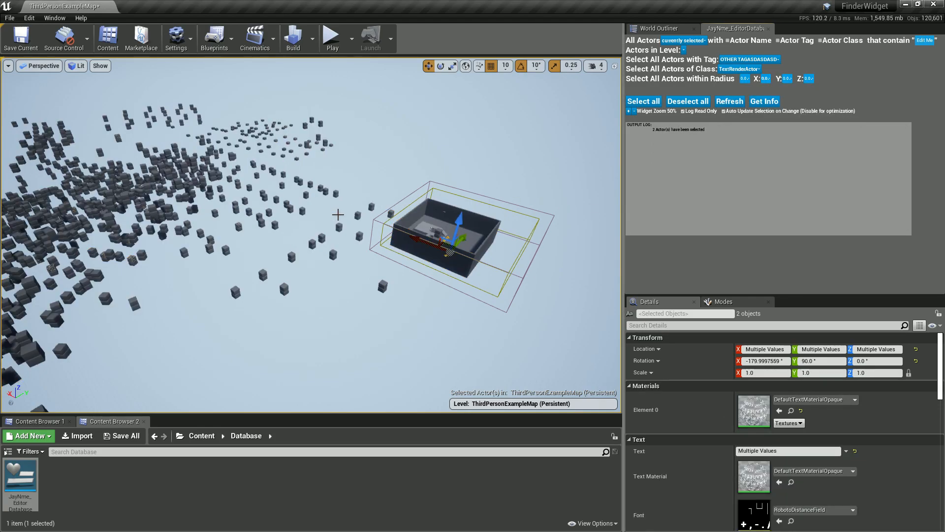
key(f)
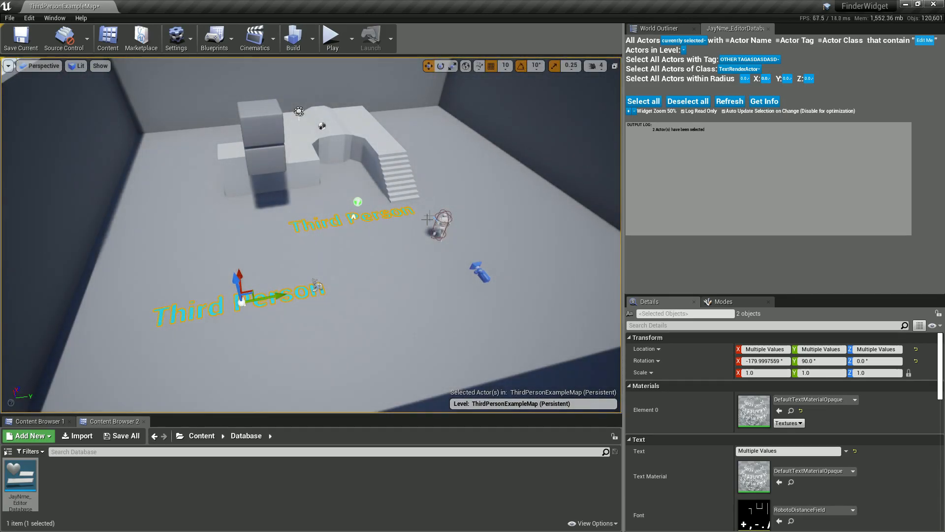
click(780, 102)
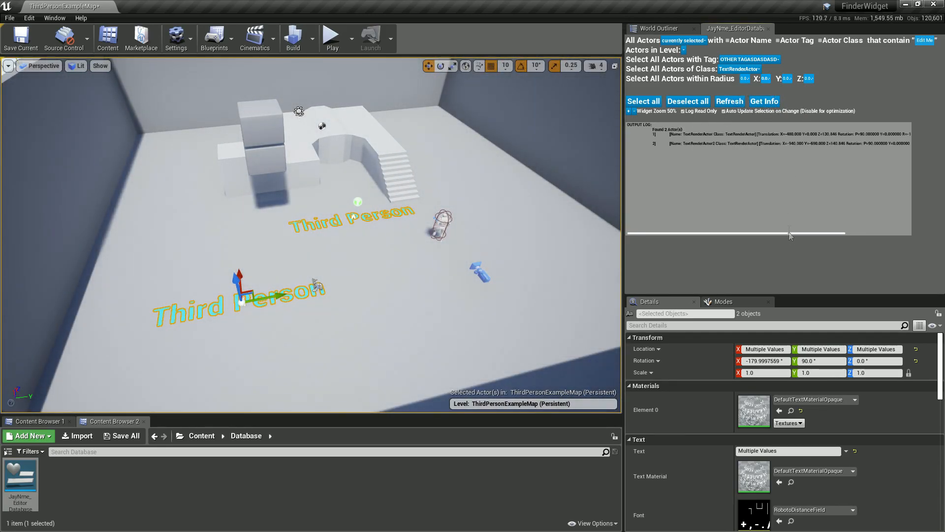
drag(819, 238, 894, 238)
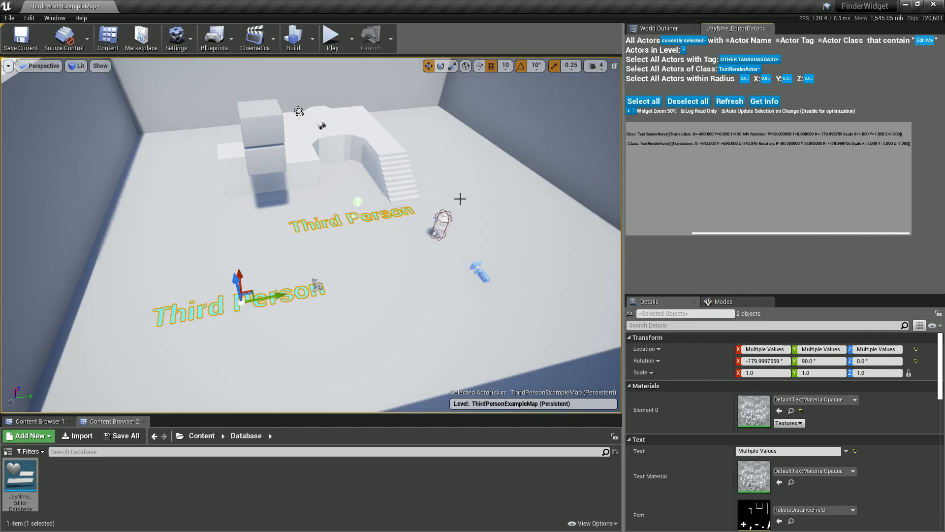
- Select all actors of class DirectionalLight and read their info in the output log
right_drag(496, 244, 397, 250)
key(s)
key(w)
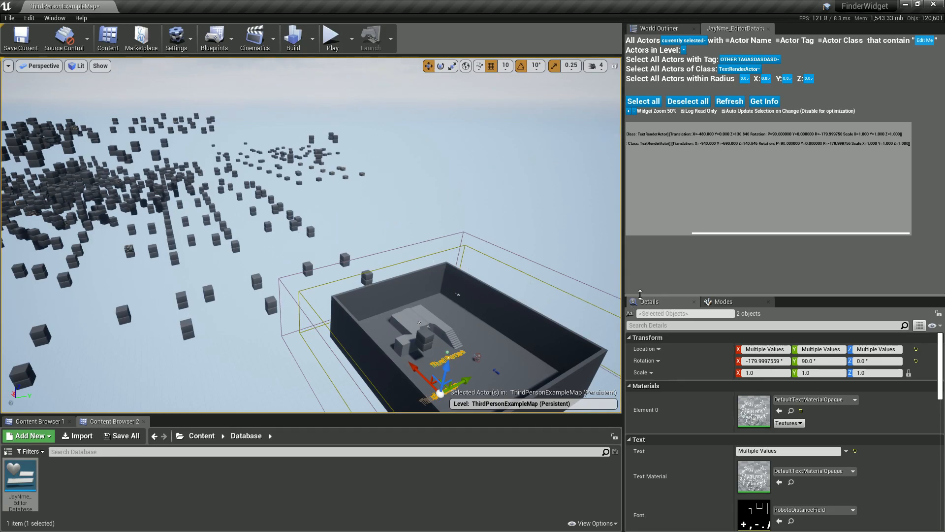
click(739, 69)
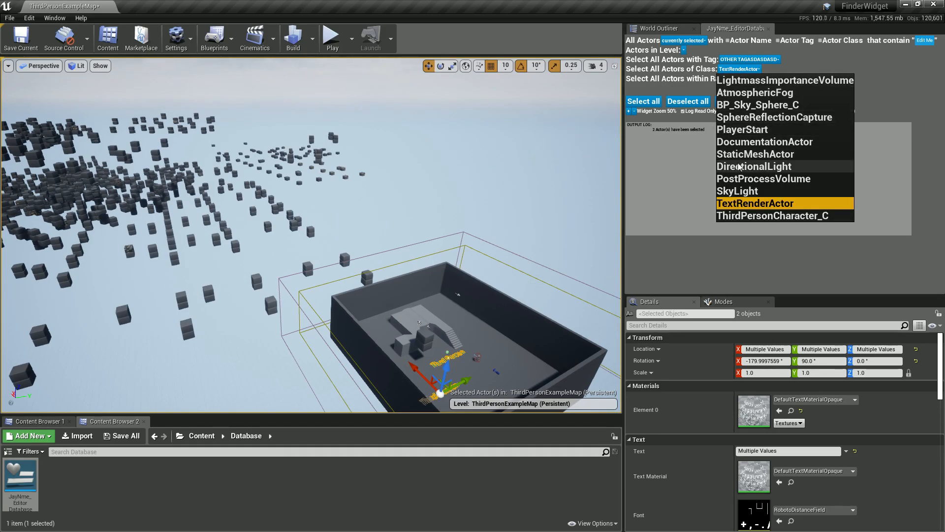
click(754, 166)
click(764, 101)
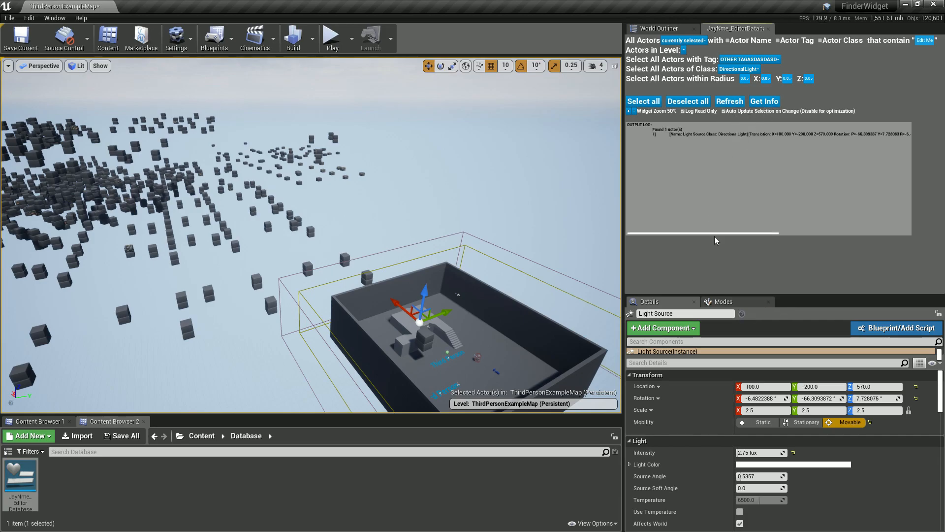
drag(723, 234, 916, 234)
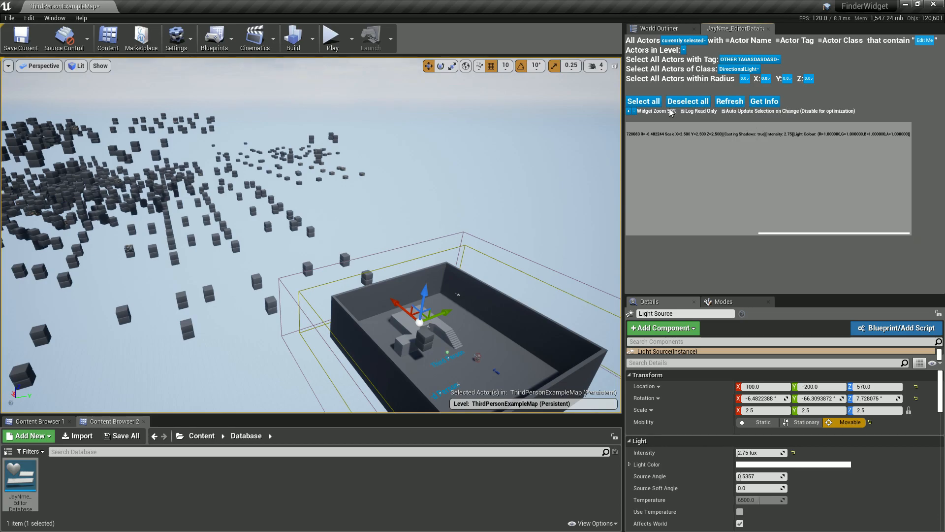
- Set the widget zoom to 55% and select the cube CubeMesh1953 in the level as location reference
click(628, 111)
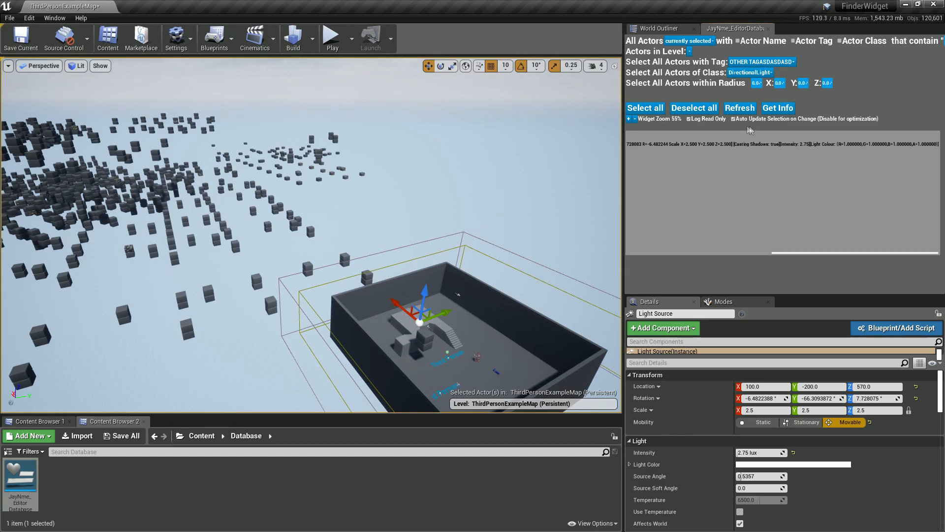
right_drag(385, 181, 283, 172)
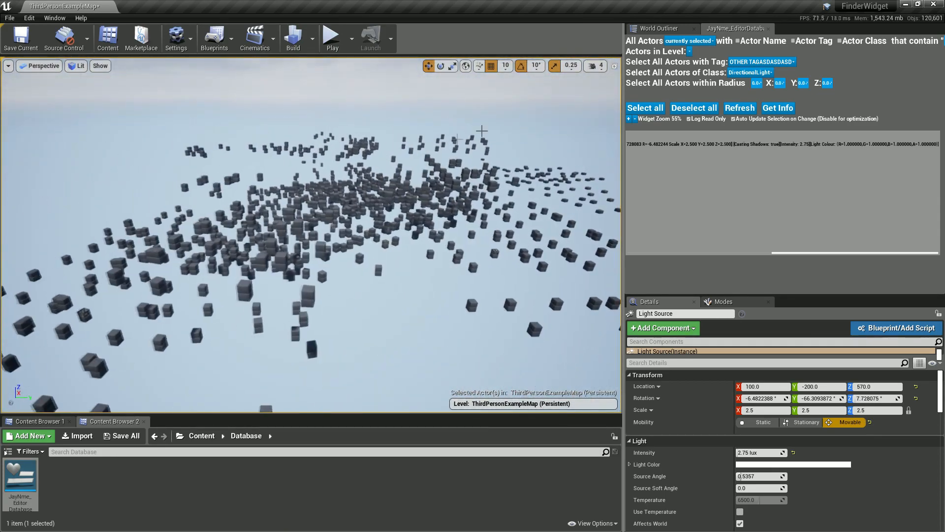
click(758, 83)
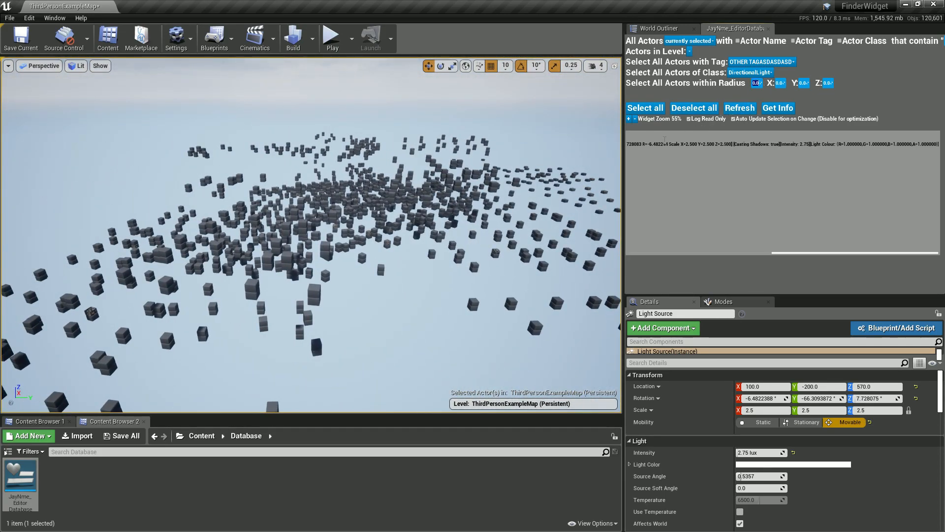
click(517, 174)
right_drag(517, 175, 615, 153)
click(365, 339)
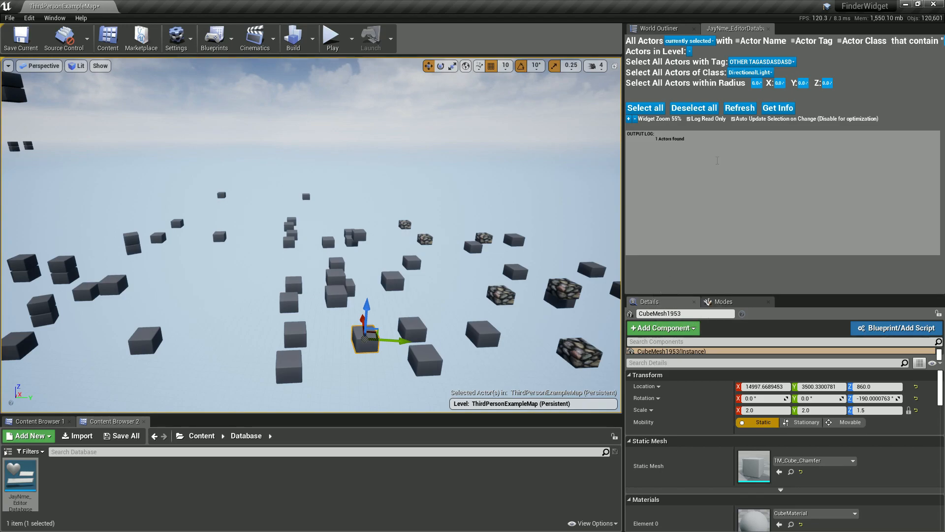
- Set the centre of the radius selection to X 15000, Y 3500 and Z 800
click(779, 82)
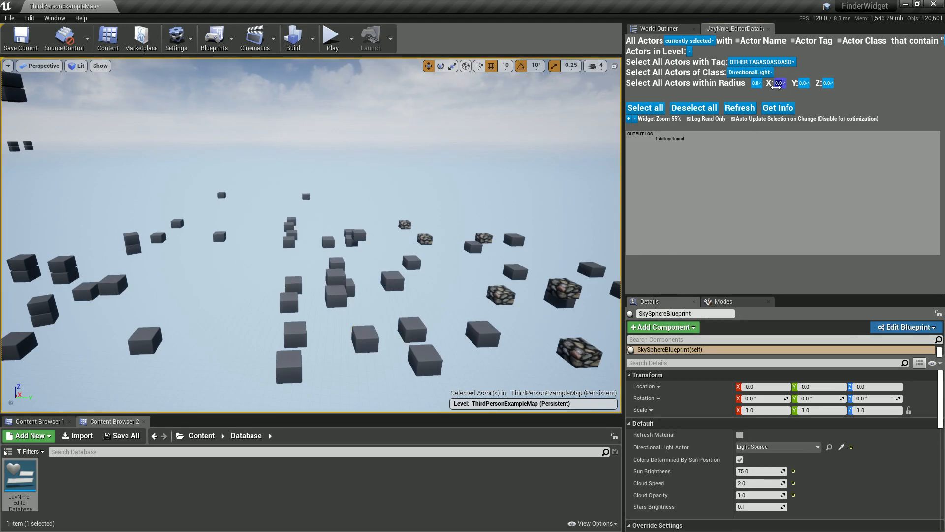
text(15000)
key(Tab)
text(8)
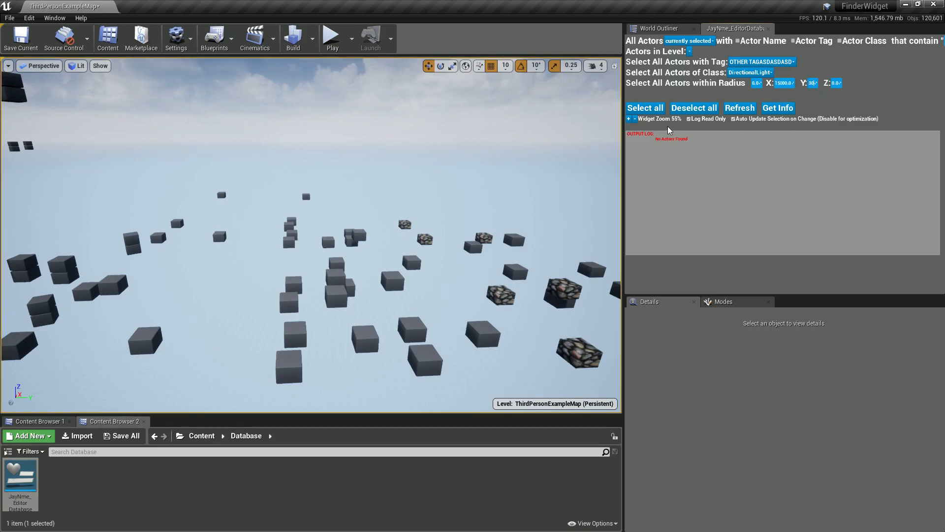
text(500)
click(844, 84)
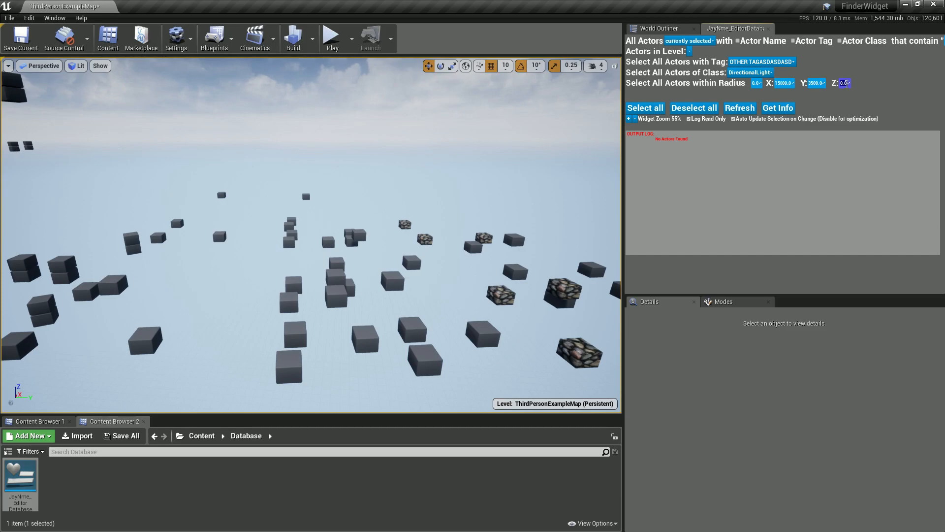
text(800)
key(Return)
- Set the selection radius to 1000 and get the info of the actors within it
right_drag(439, 265, 438, 334)
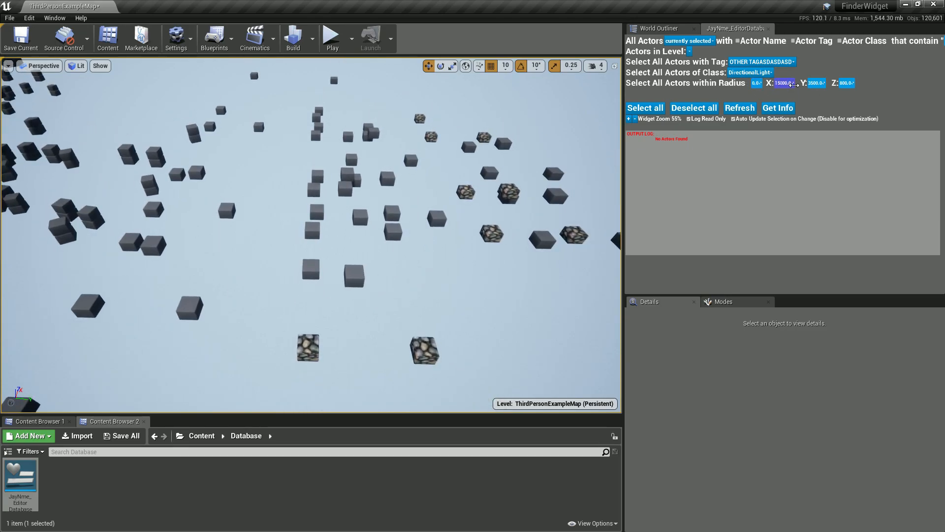
right_drag(443, 221, 379, 229)
key(s)
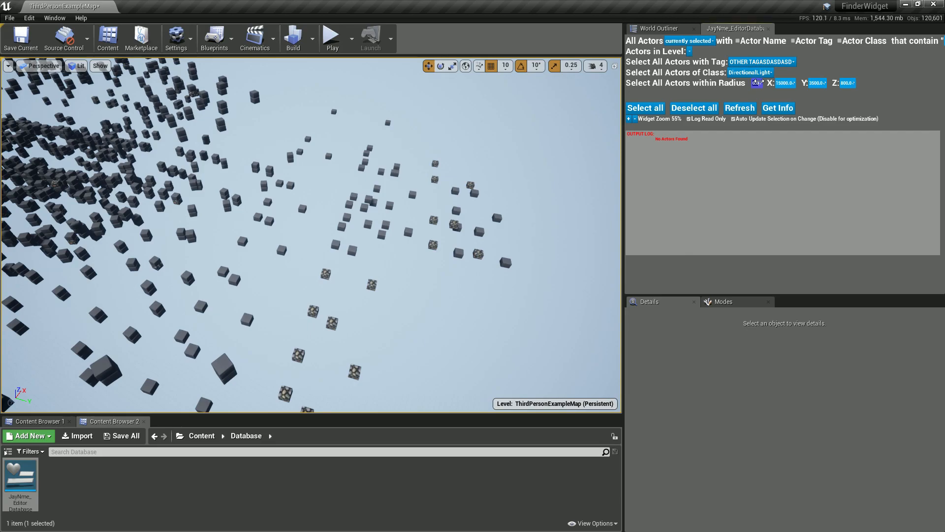
mouse_move(758, 82)
mouse_down()
mouse_move(773, 82)
mouse_move(759, 82)
mouse_up()
text(000)
key(Return)
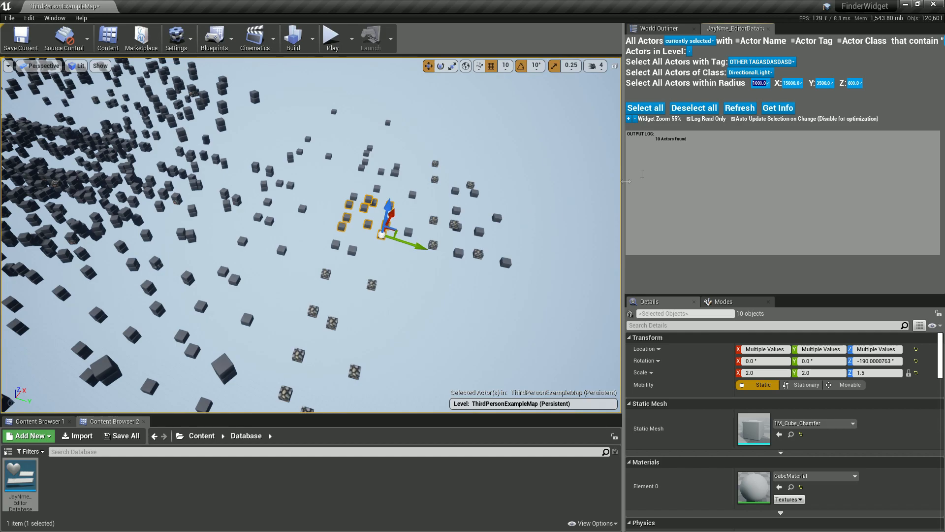
click(771, 109)
drag(727, 254, 663, 239)
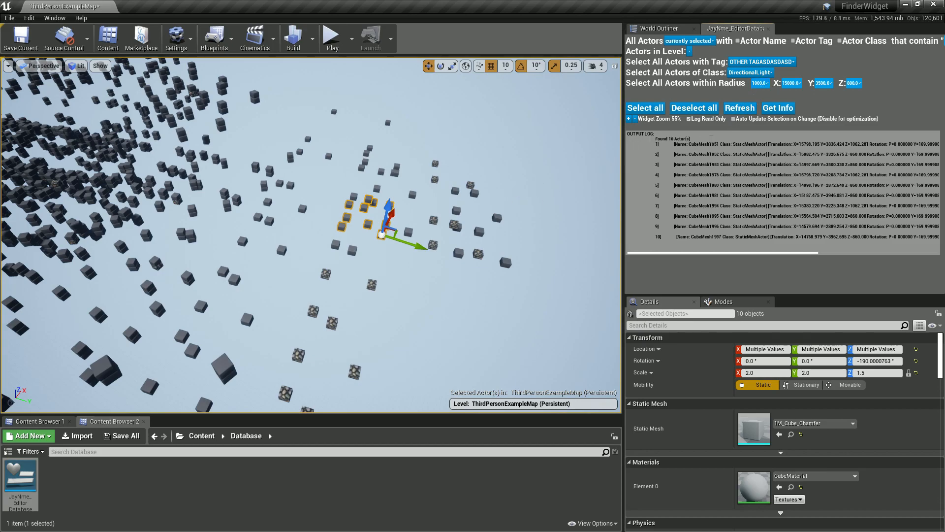
- Widen the selection radius to about 2686 and again to about 14285, and get the info of the actors within it
mouse_move(762, 83)
mouse_down()
mouse_move(809, 83)
mouse_move(760, 83)
mouse_up()
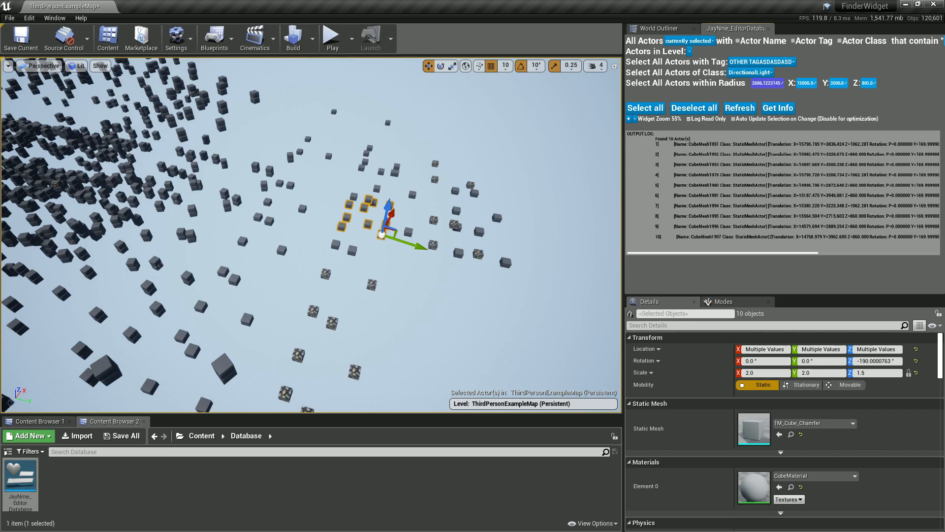
drag(766, 85, 766, 84)
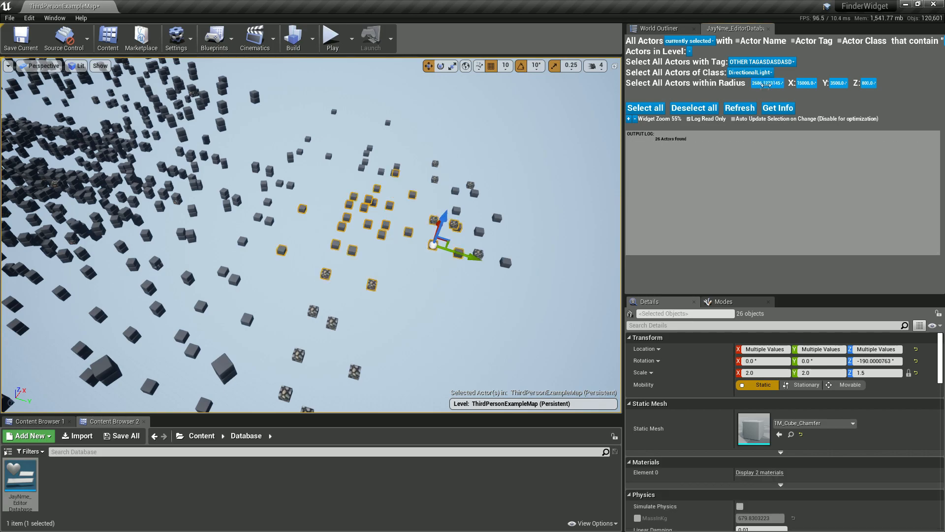
mouse_move(766, 83)
mouse_down()
mouse_move(751, 82)
mouse_move(768, 82)
mouse_up()
right_drag(394, 197, 286, 194)
key(s)
mouse_move(774, 83)
mouse_down()
mouse_move(783, 83)
mouse_move(771, 83)
mouse_up()
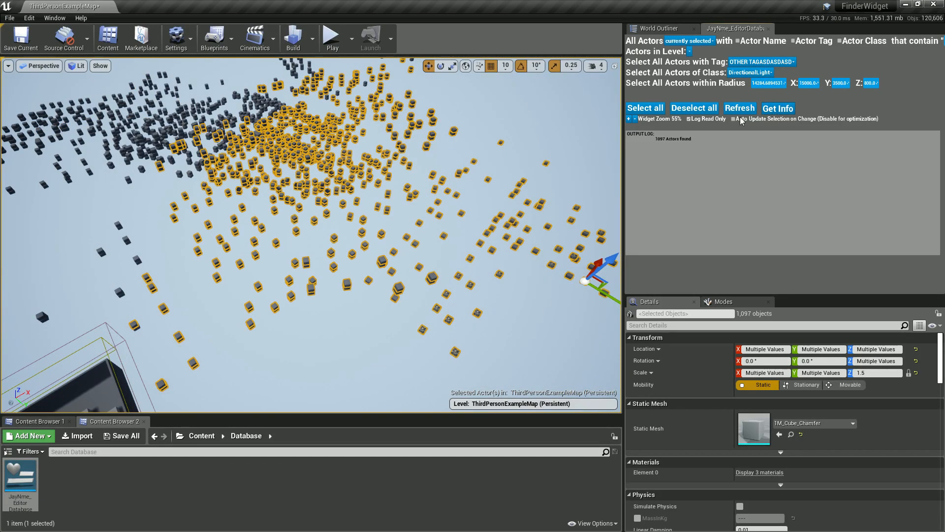
click(777, 107)
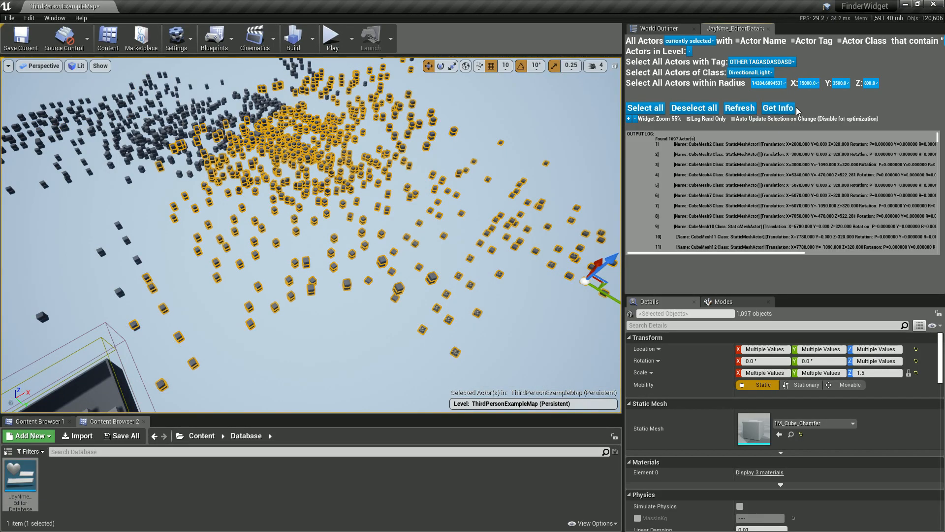
- Refresh the finder widget to reset its filters and select all actors in the level
click(750, 112)
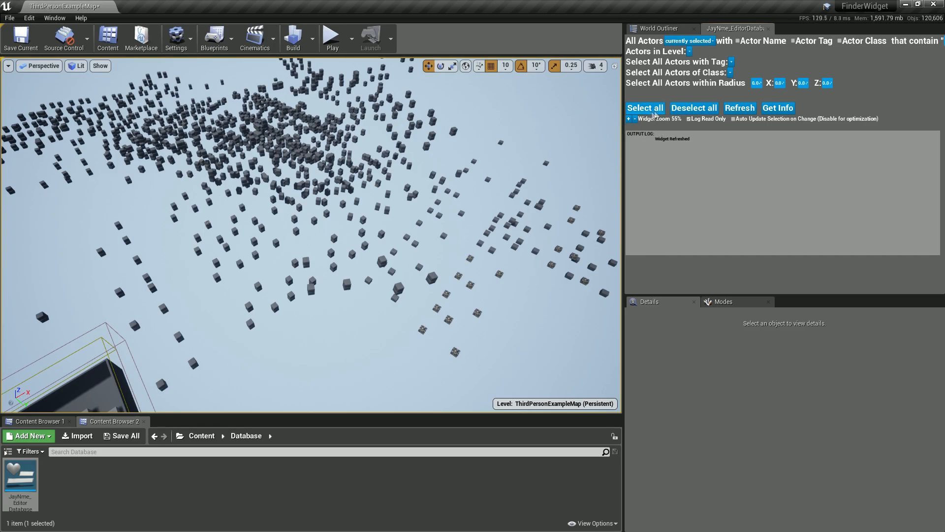
right_drag(501, 190, 435, 144)
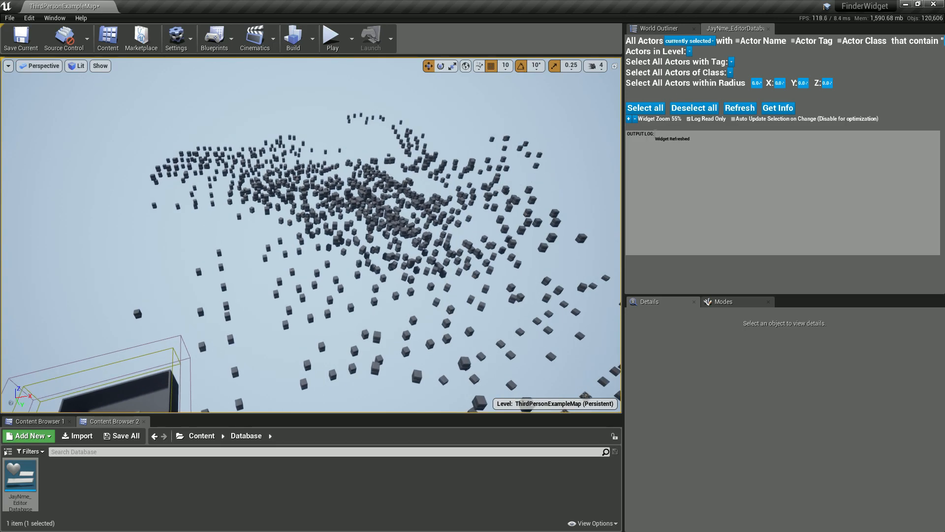
click(645, 108)
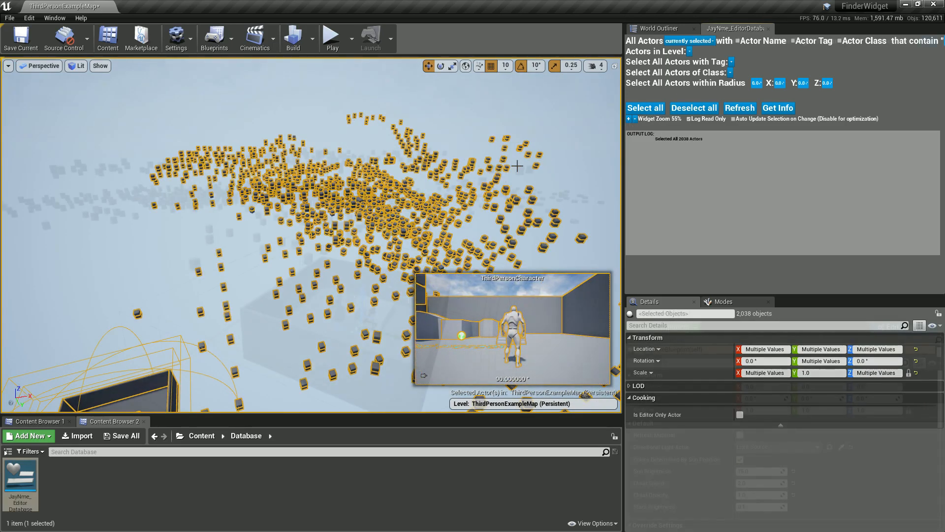